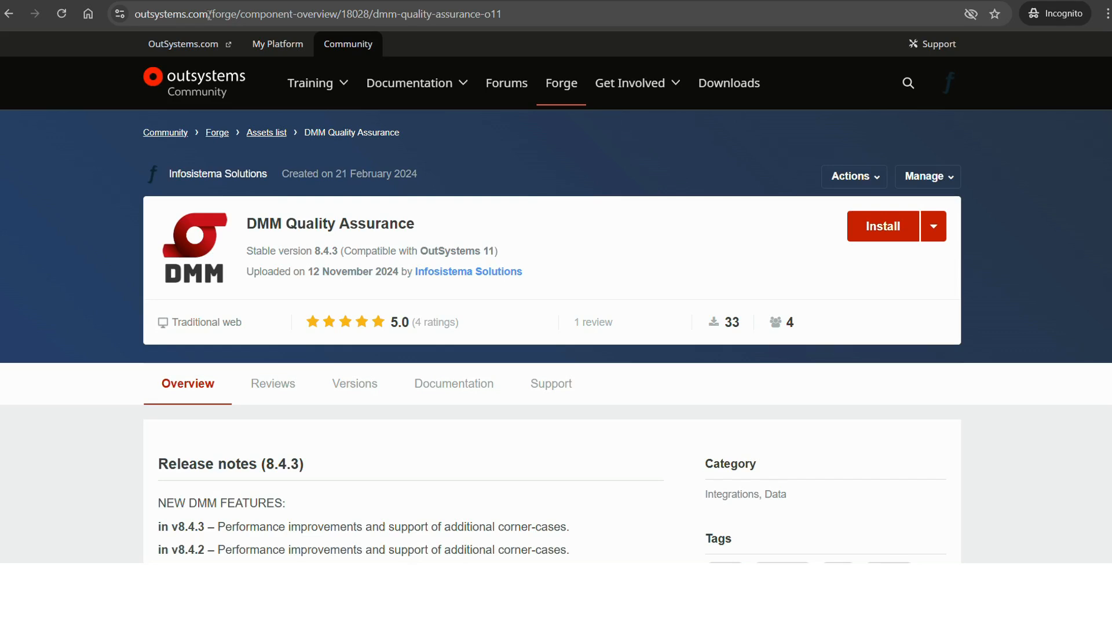
Show the install options for the DMM Quality Assurance component on its Forge page.
drag(206, 14, 248, 14)
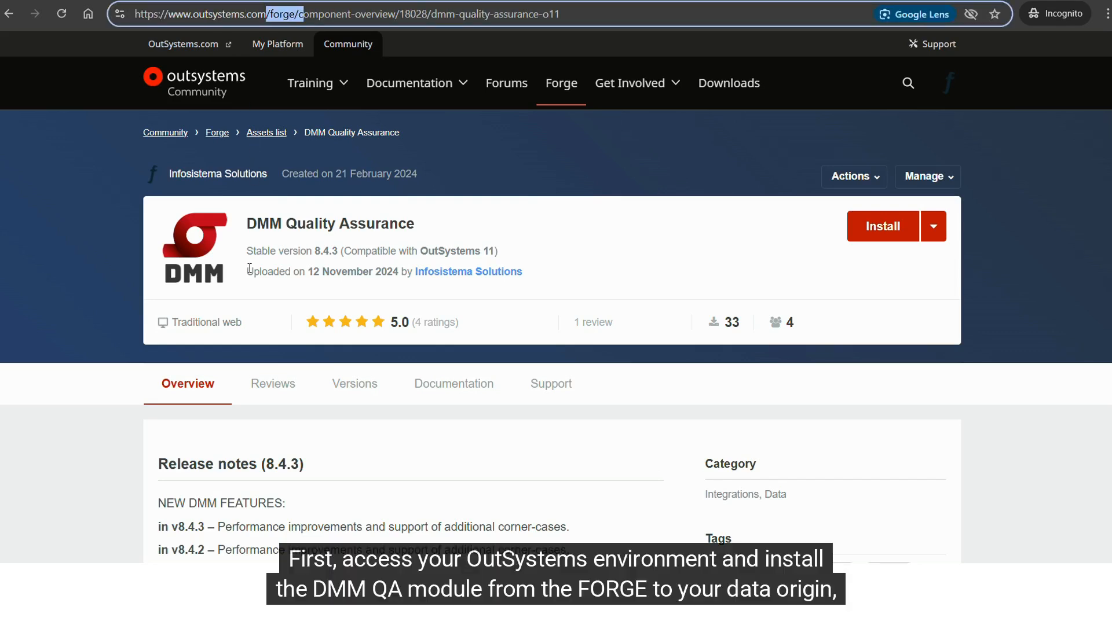
drag(248, 223, 421, 230)
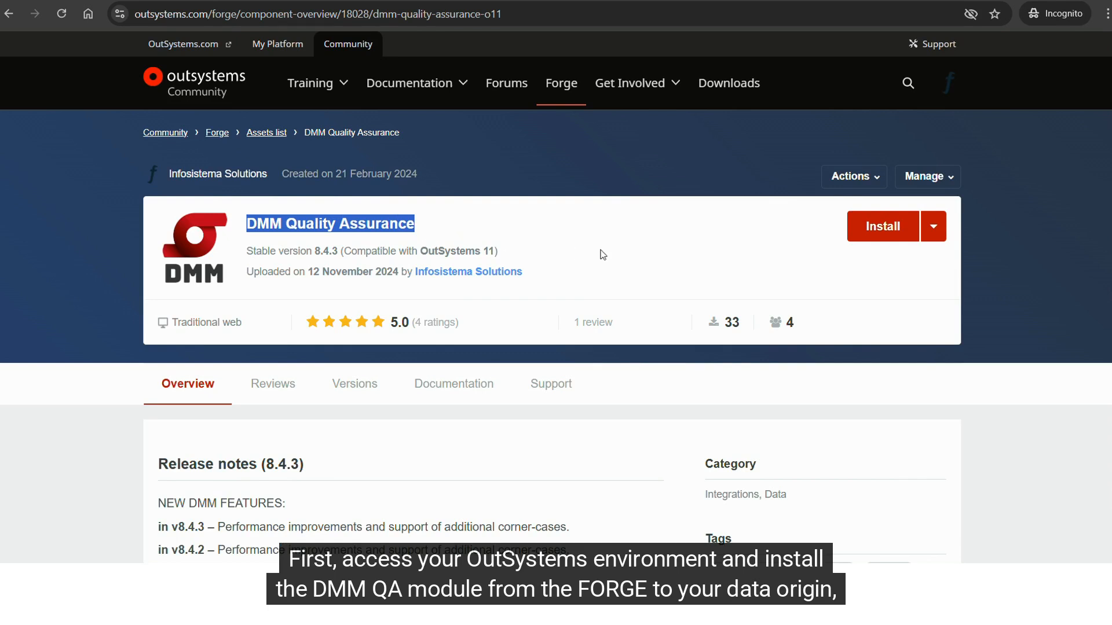
click(631, 263)
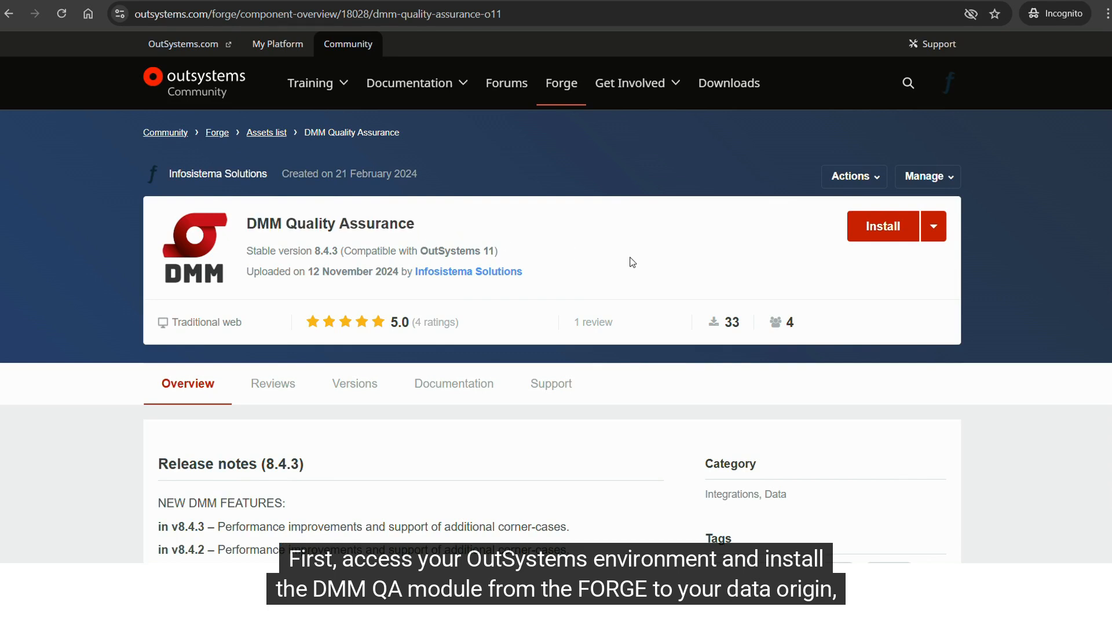
click(934, 229)
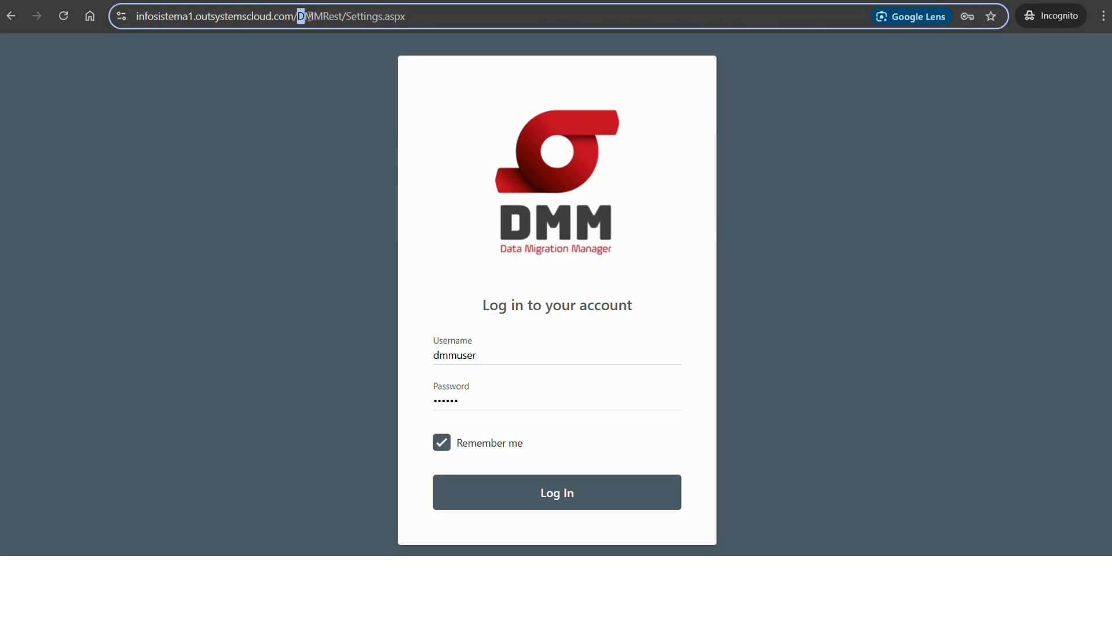
Switch to the DMMRest application and log in with the prefilled account credentials.
drag(330, 16, 380, 16)
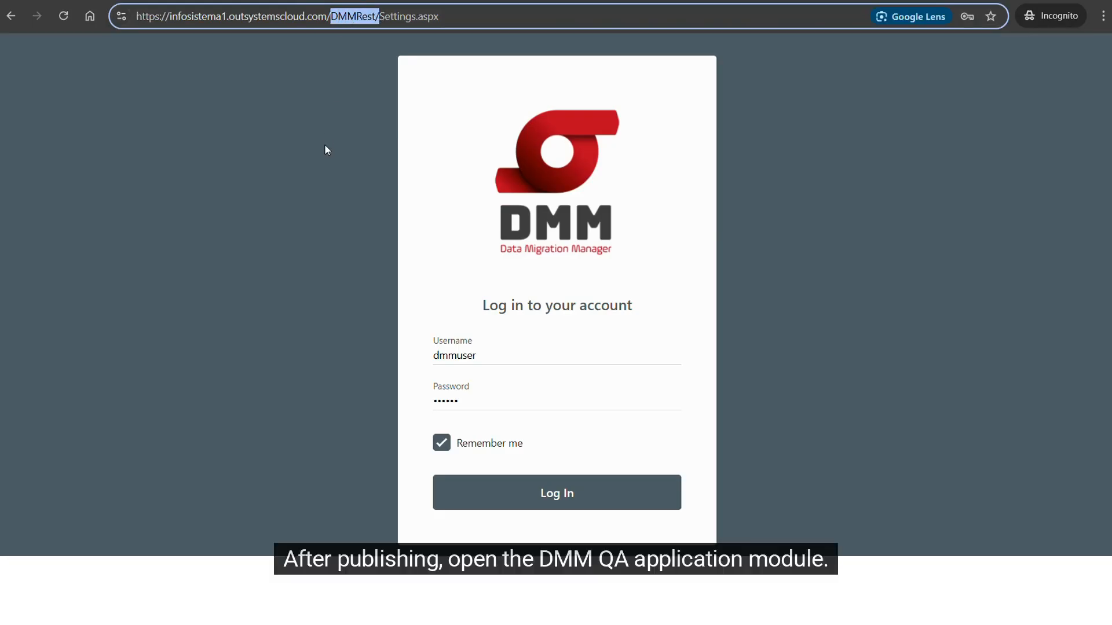
drag(480, 308, 661, 309)
click(584, 510)
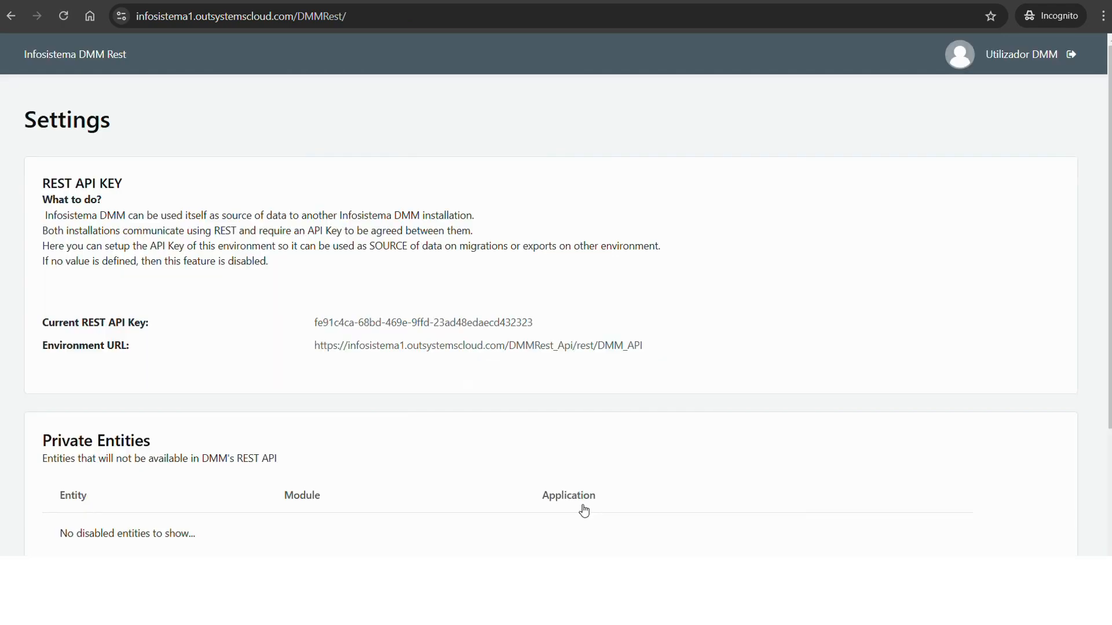
Edit the current REST API key by replacing its final characters, and apply the changed key.
drag(43, 183, 136, 181)
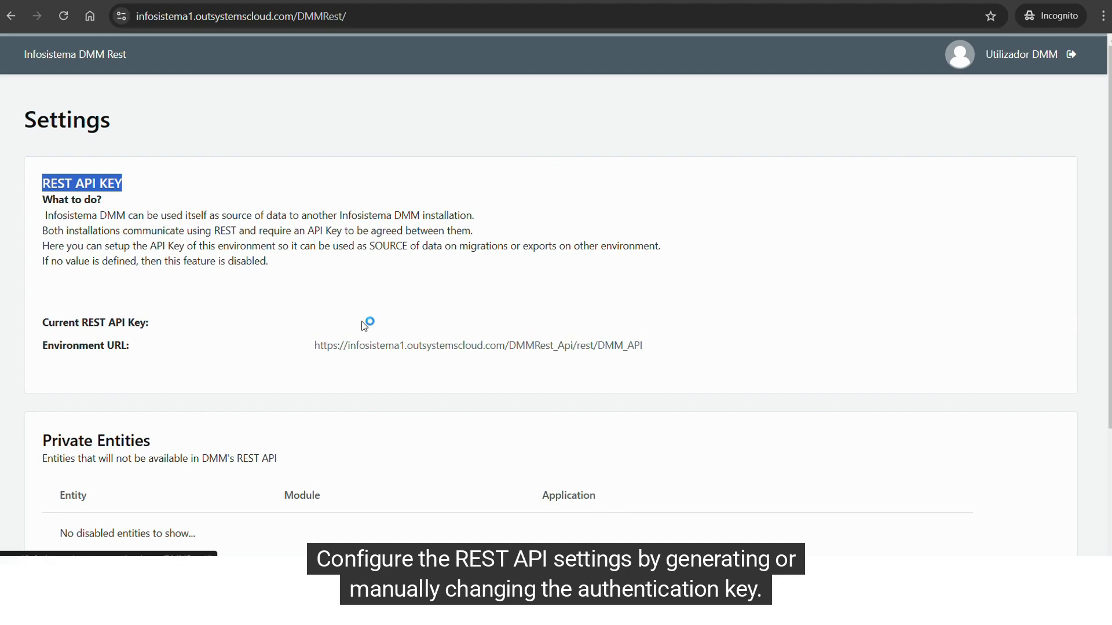
click(436, 322)
drag(553, 336, 516, 334)
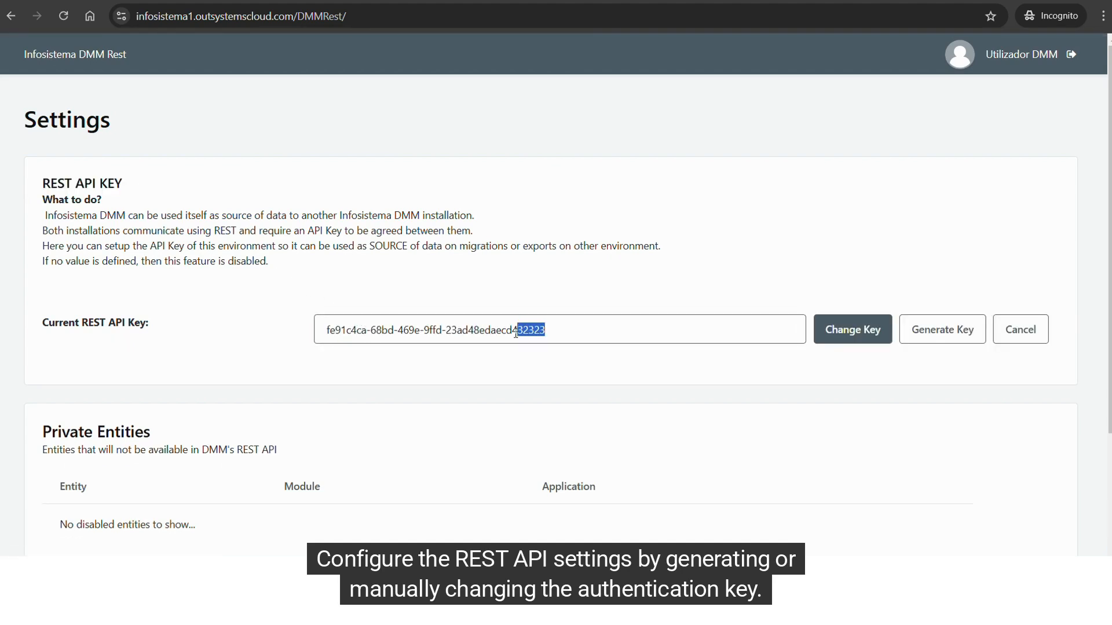
text(qqqqqqq)
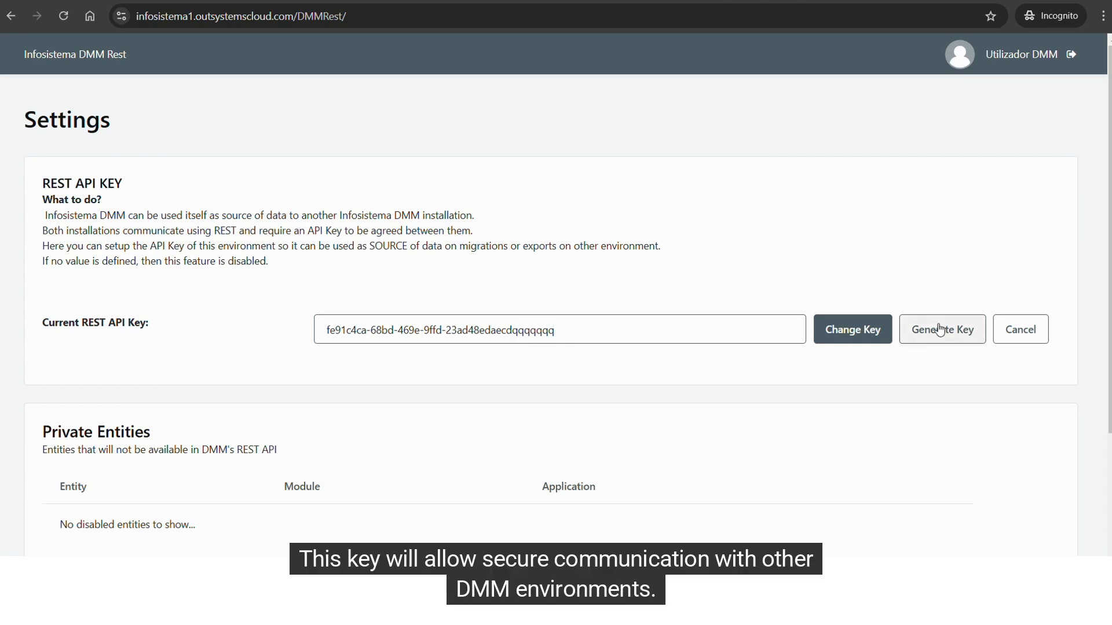
click(853, 331)
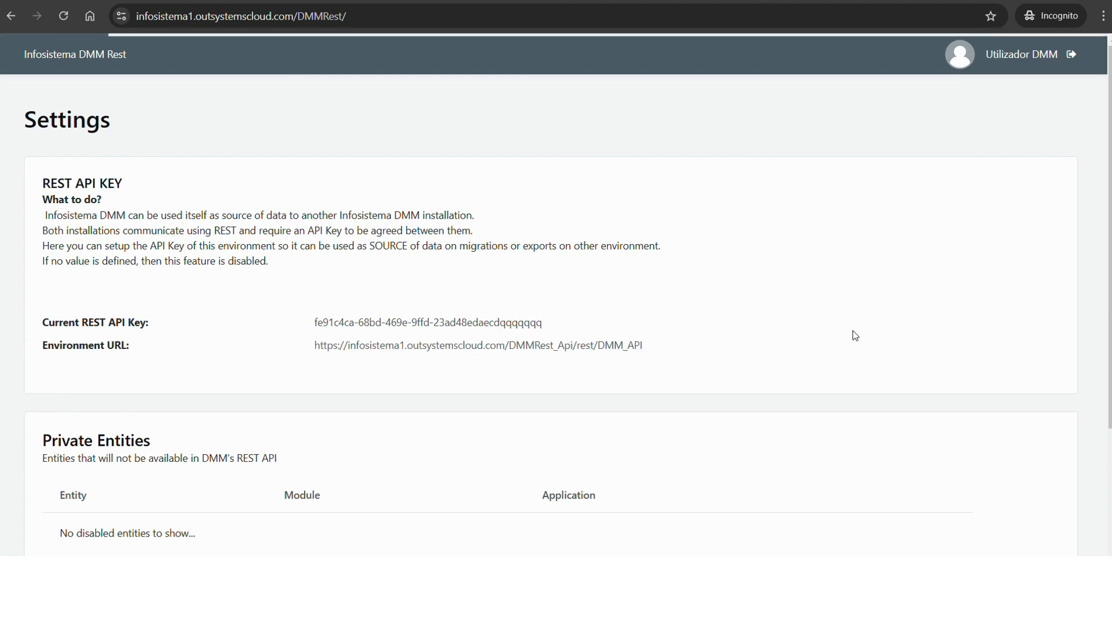
Search for Person entities and add PersonData from the DMMTester module to the private entities.
scroll(502, 378, down, 3)
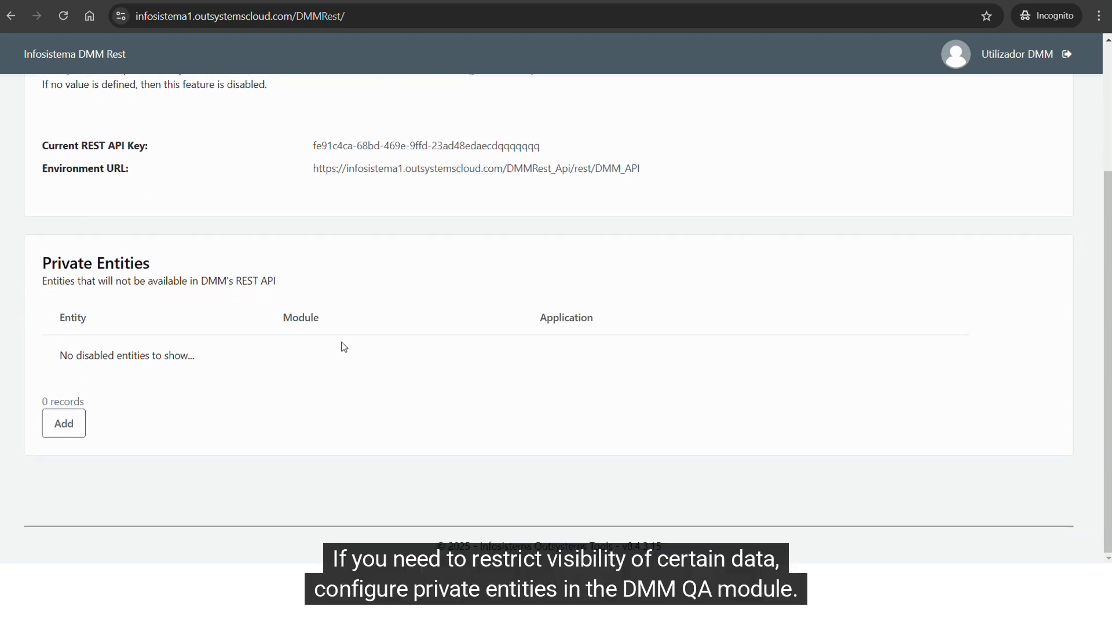
drag(36, 262, 219, 262)
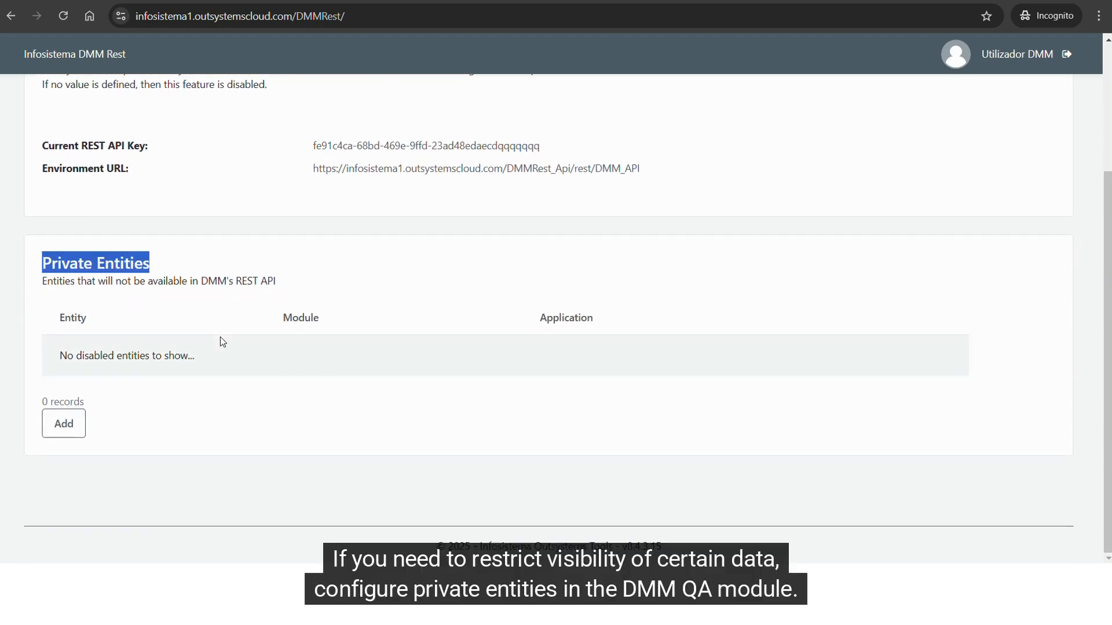
click(60, 427)
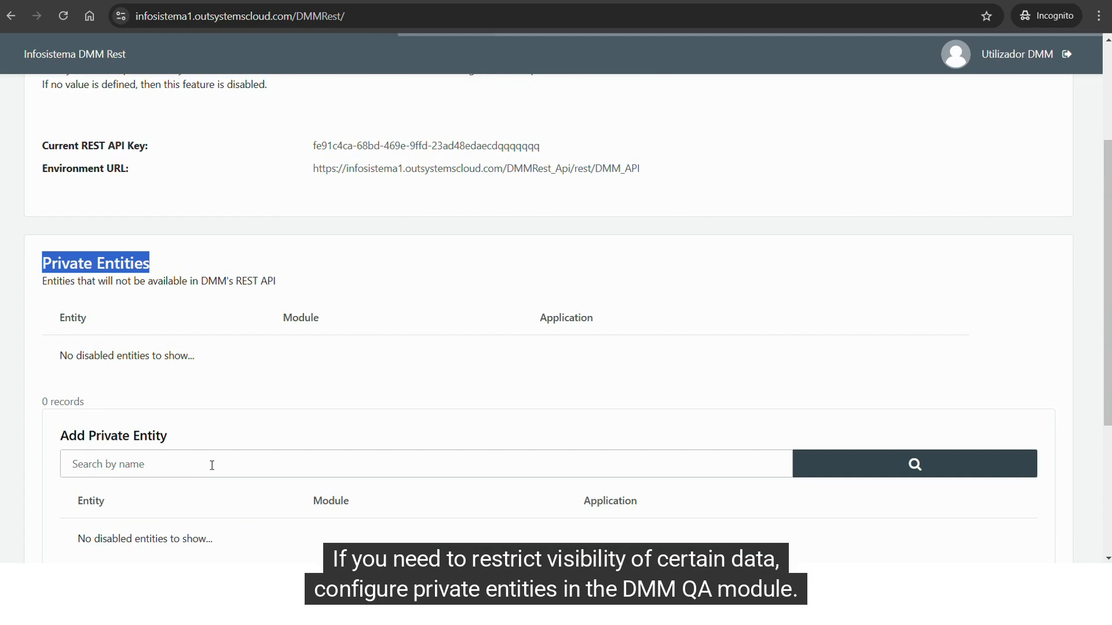
scroll(211, 458, down, 3)
click(143, 243)
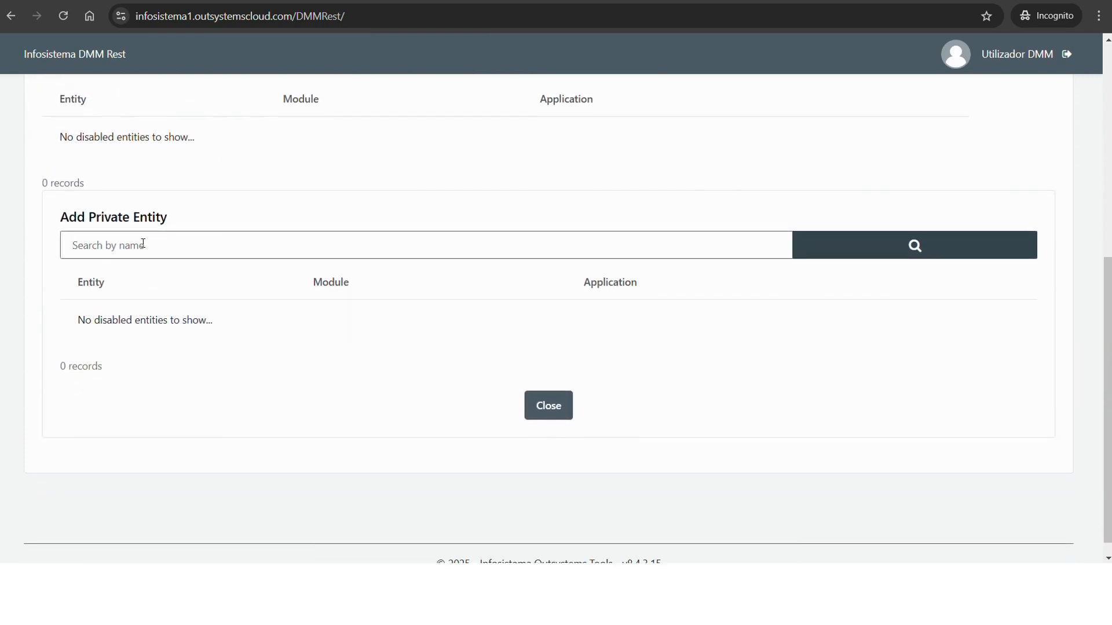
text(Person)
click(914, 245)
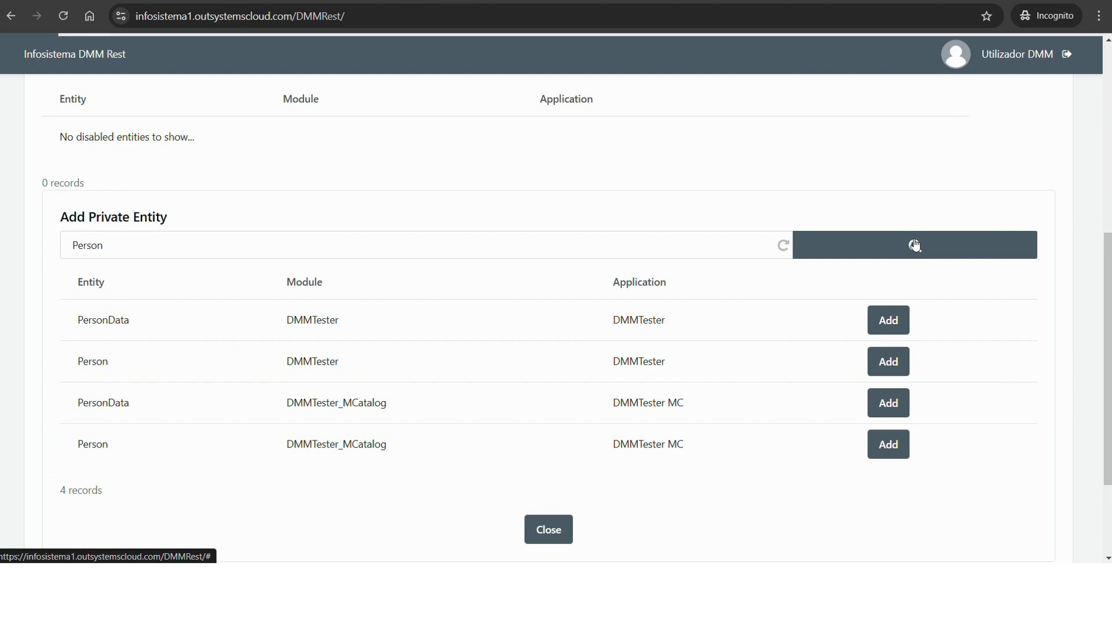
click(896, 322)
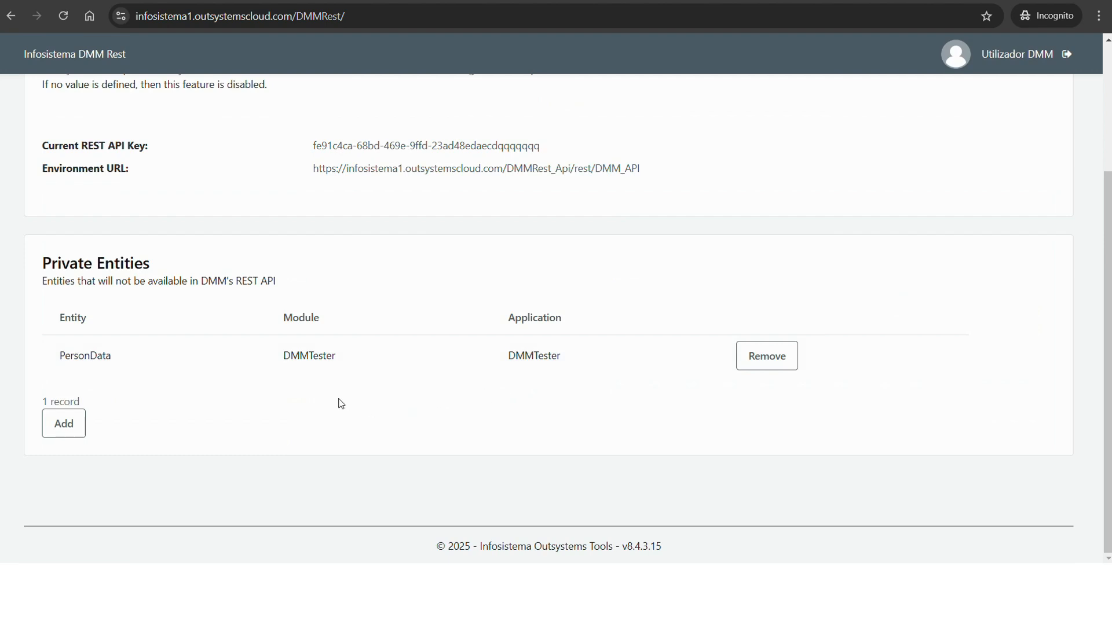
drag(39, 286, 285, 290)
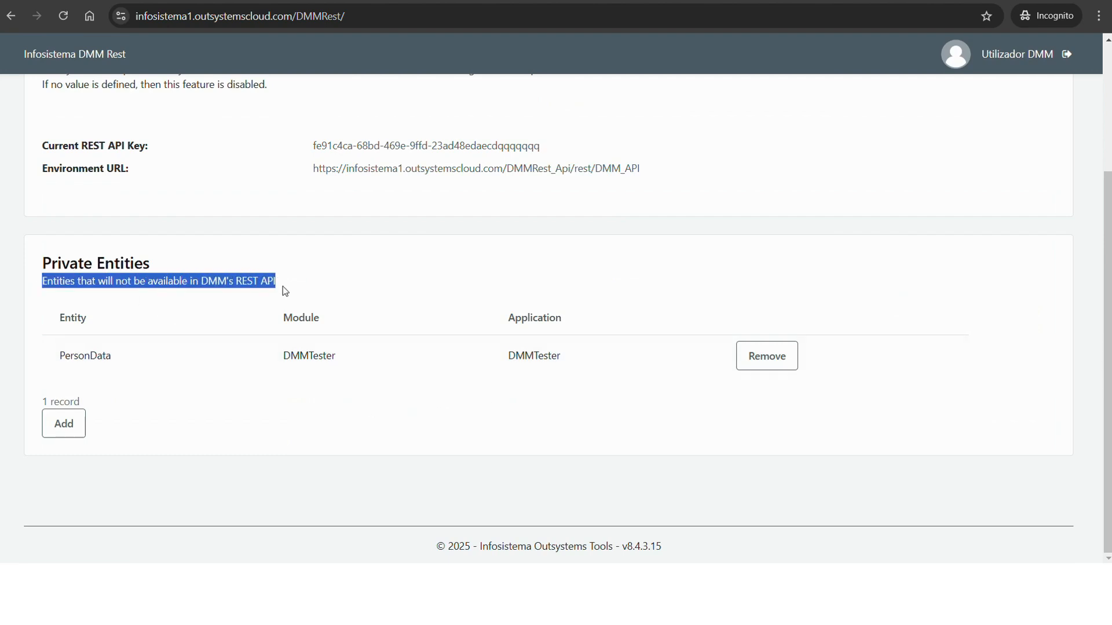
drag(113, 356, 56, 356)
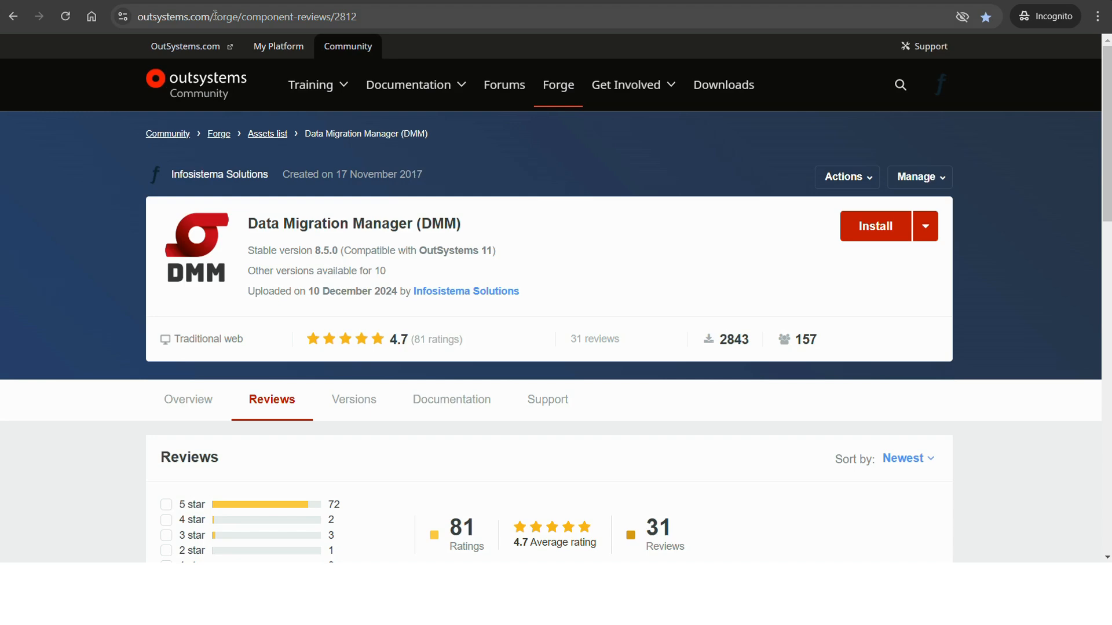
Show the install options for the Data Migration Manager (DMM) component on its Forge page.
drag(212, 17, 260, 16)
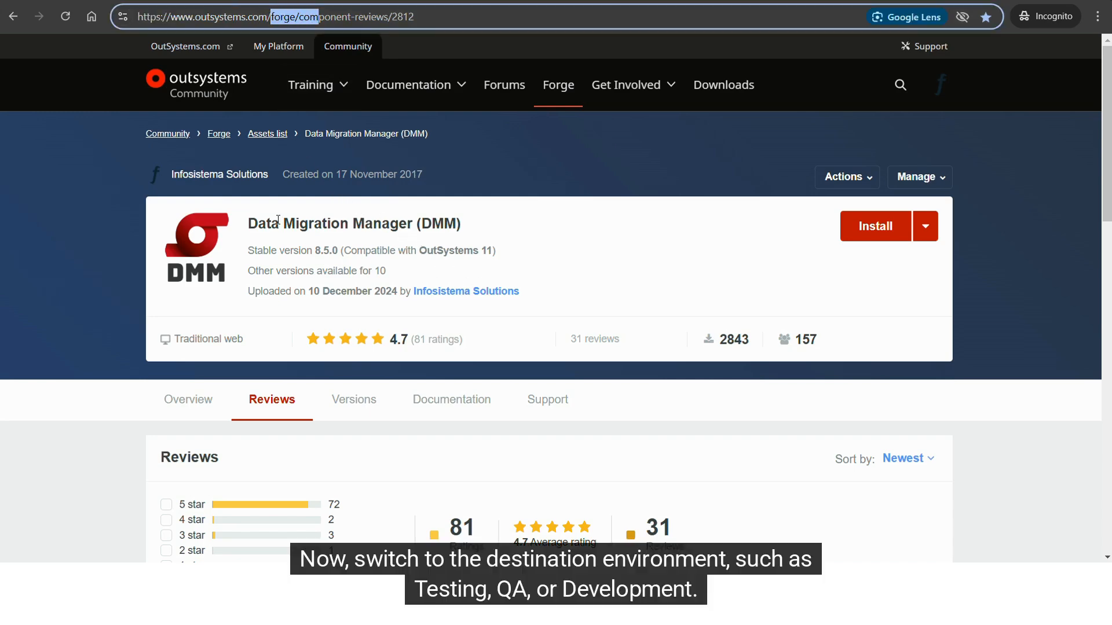
drag(249, 223, 512, 226)
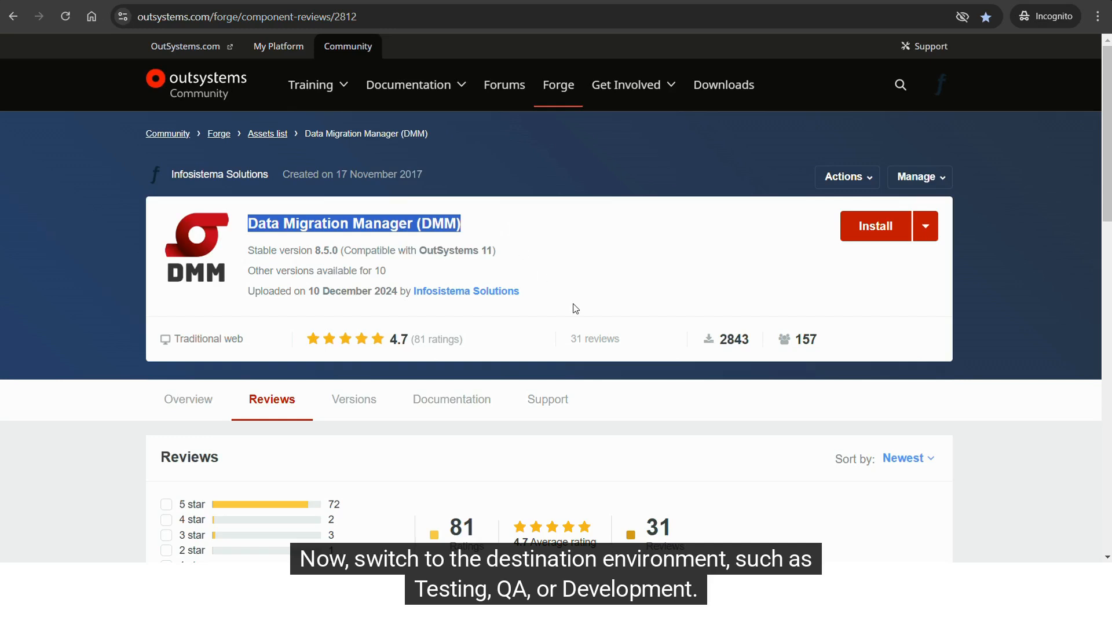
click(925, 226)
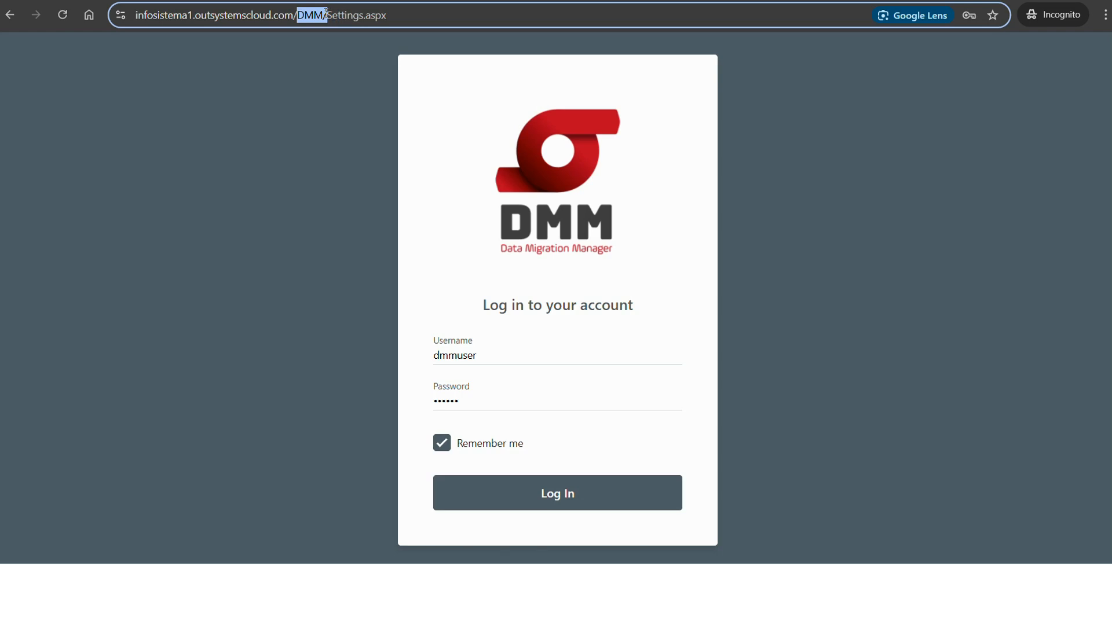
Log in to the DMM application with the prefilled credentials and open the Data Migration Manager's management settings.
drag(326, 13, 323, 15)
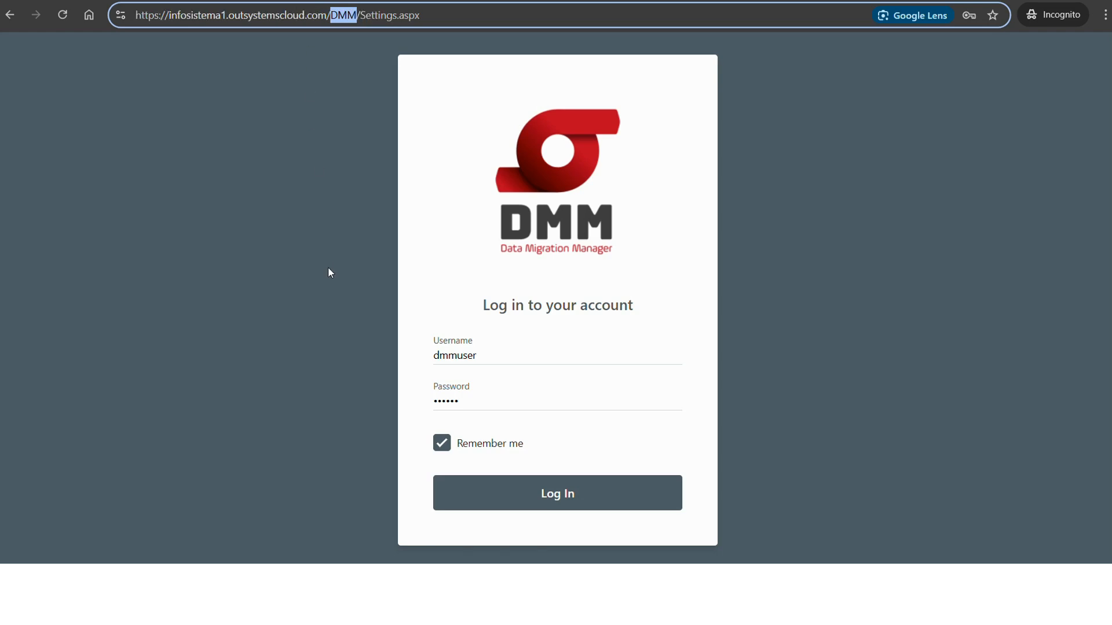
click(583, 506)
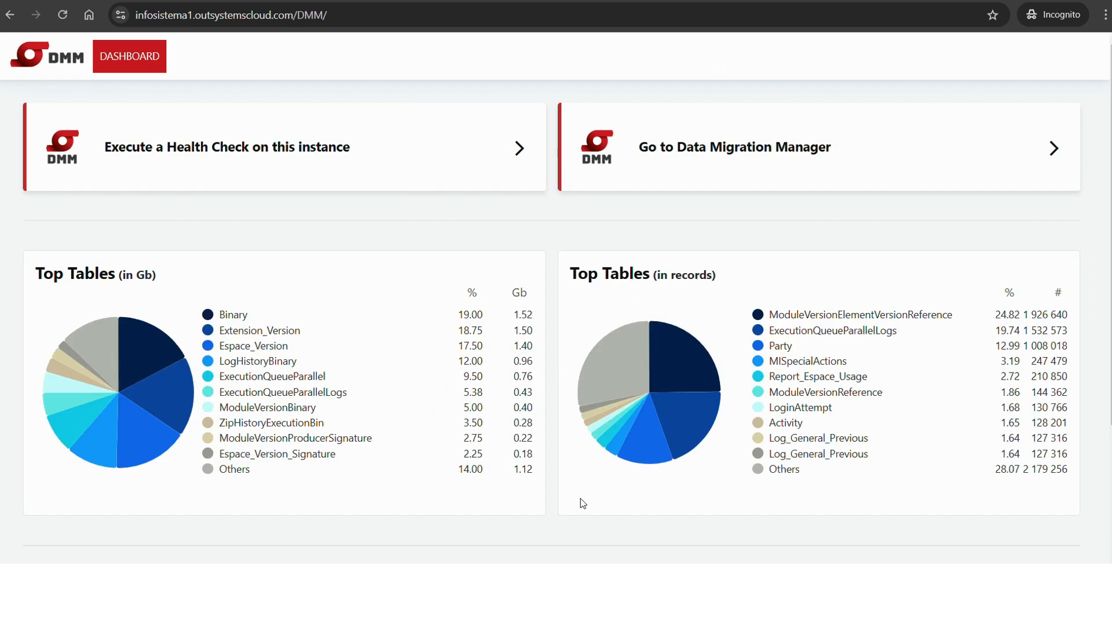
click(743, 141)
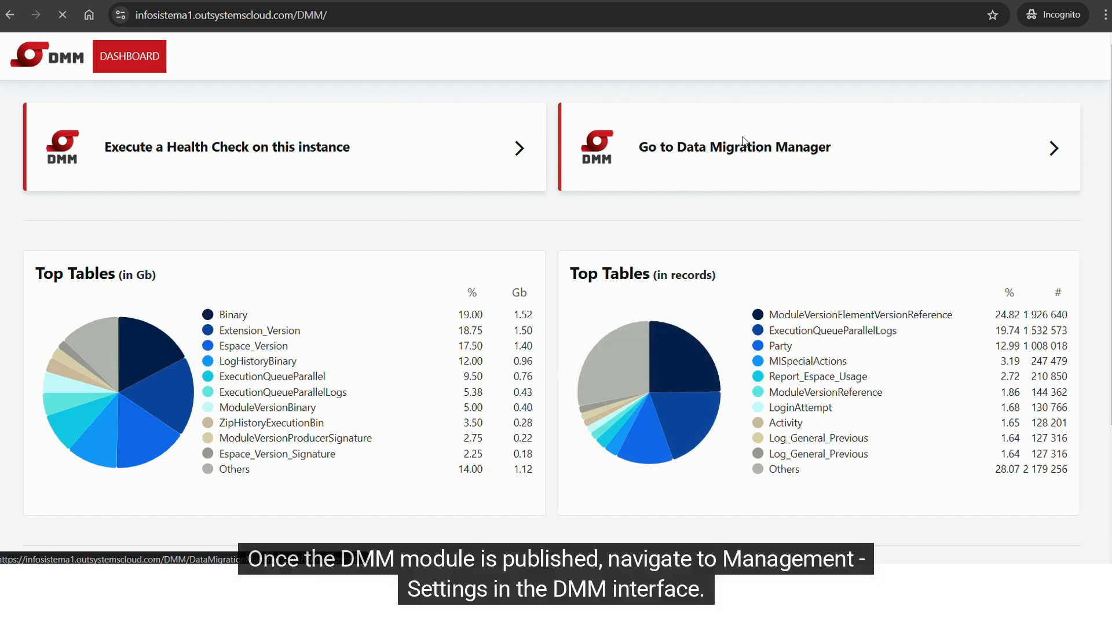
mouse_move(391, 62)
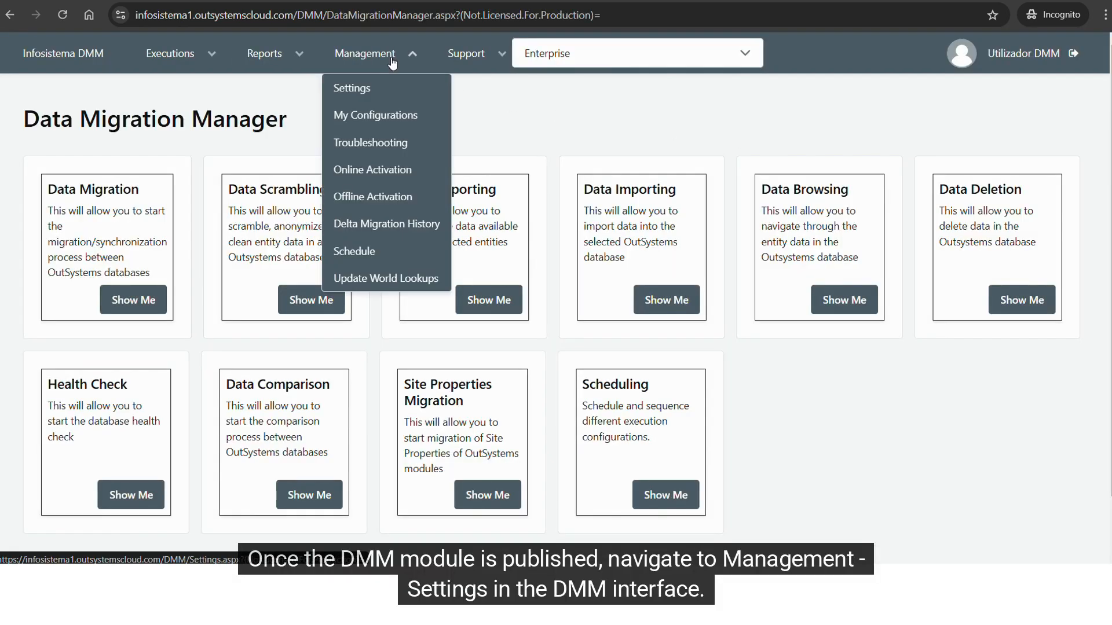
click(384, 86)
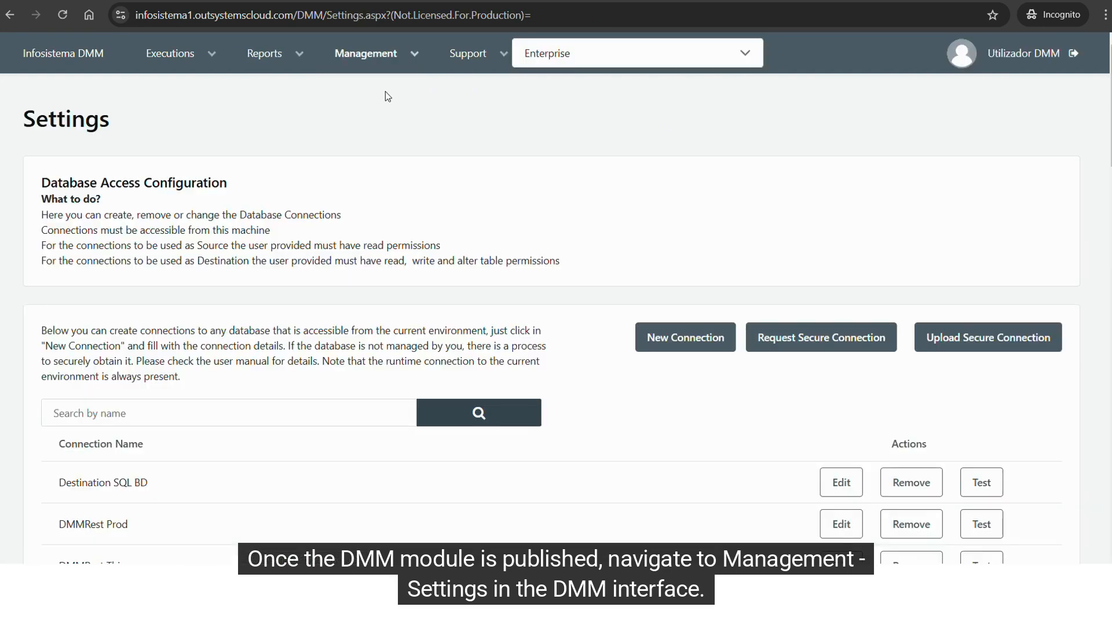
Start a new database connection of type DMM REST named "My Production Connection".
click(669, 338)
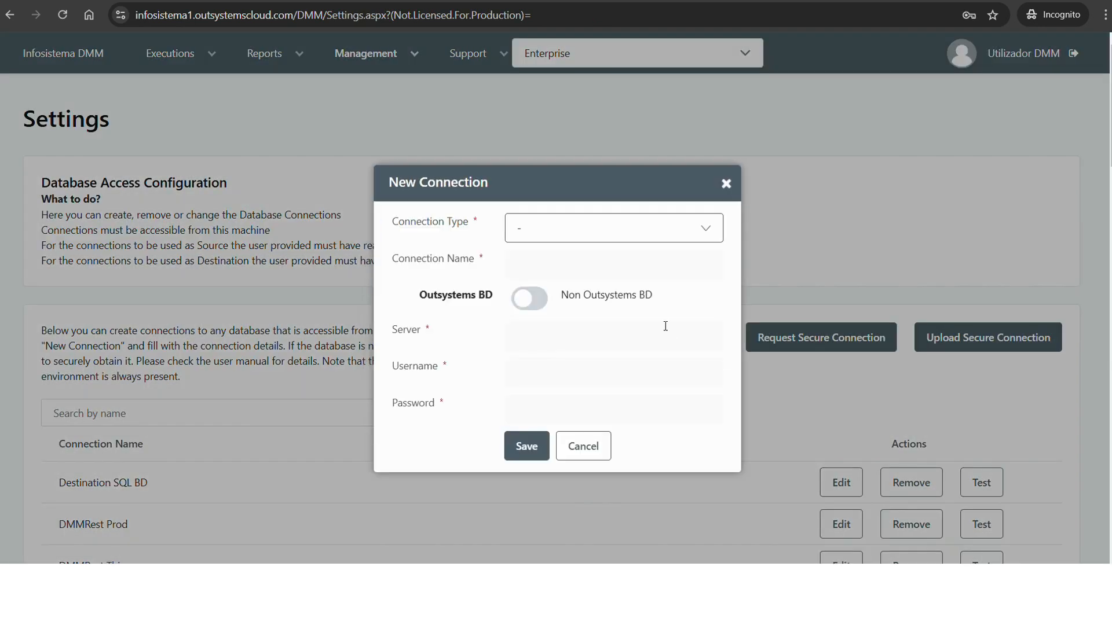
click(588, 229)
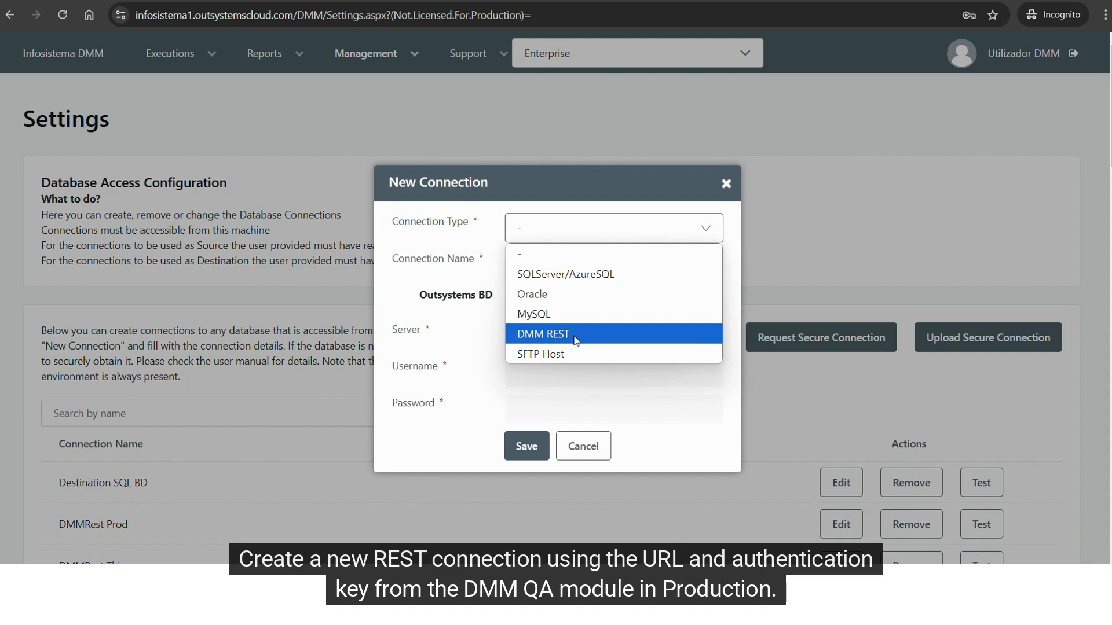
click(575, 336)
click(526, 259)
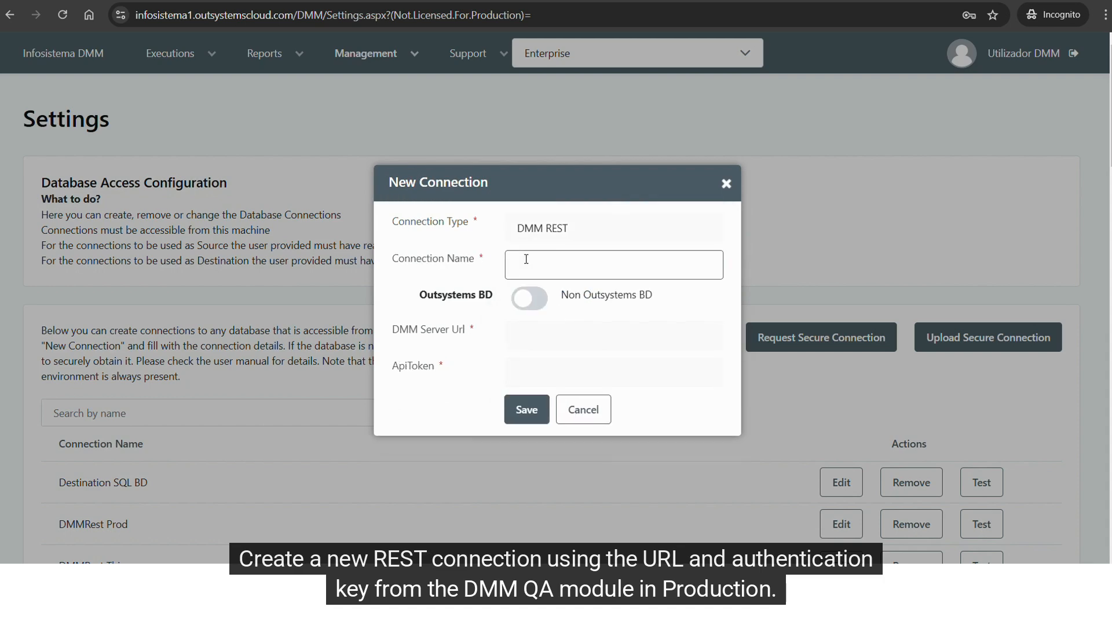
text(My Production Connection)
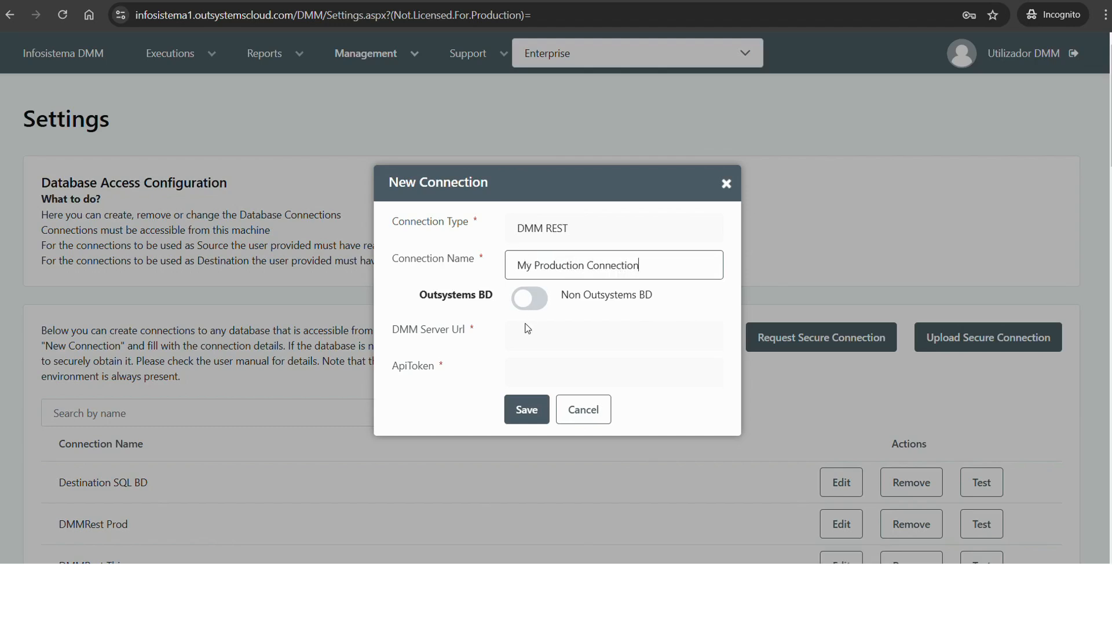
Copy the environment URL from the DMMRest settings into the new connection's DMM Server Url.
click(525, 342)
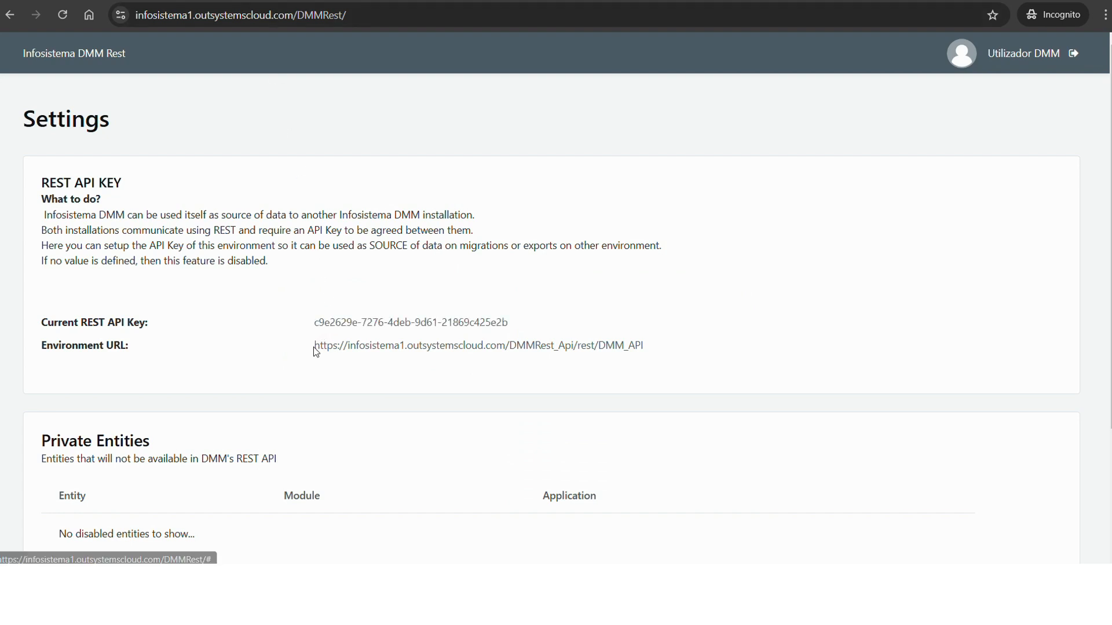
drag(313, 347, 645, 357)
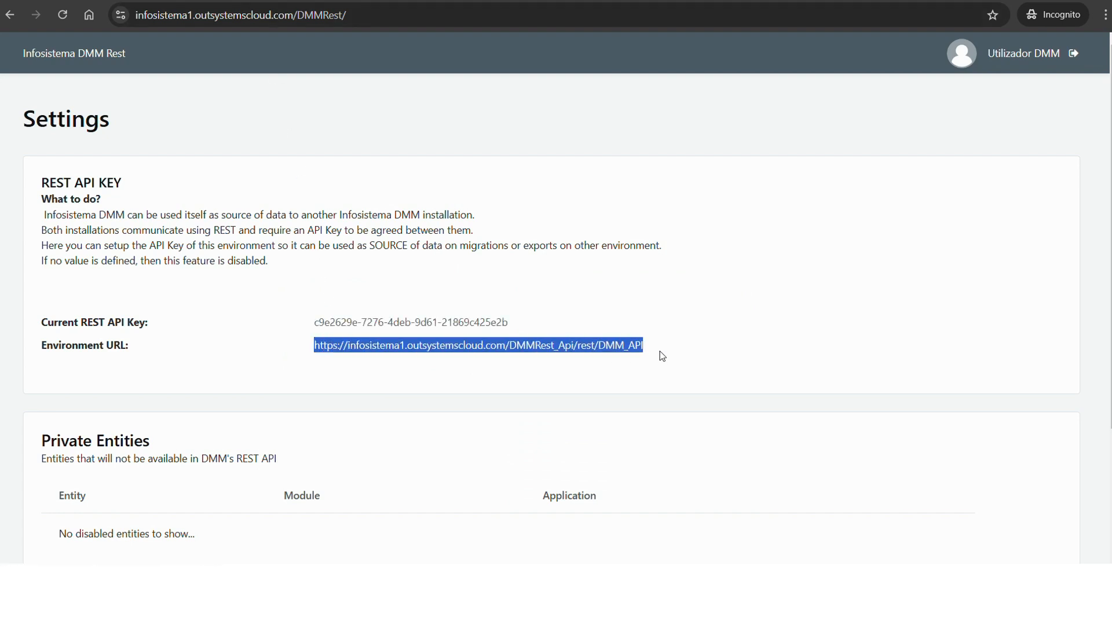
click(648, 1)
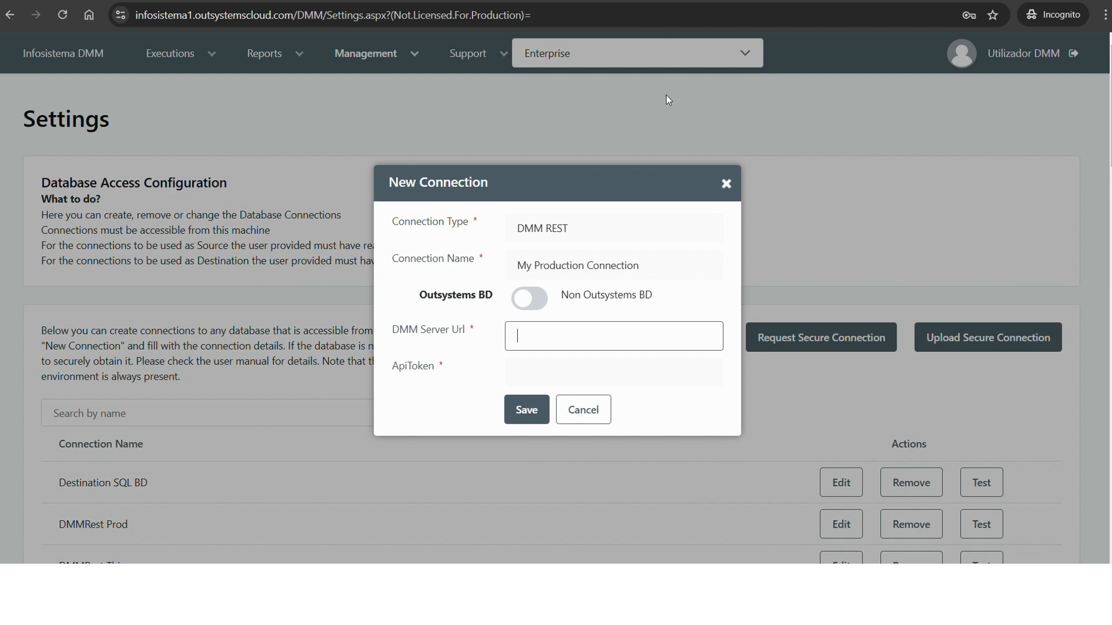
key(ctrl+v)
Copy the current REST API key from the DMMRest settings into the new connection's ApiToken and save the connection.
click(542, 371)
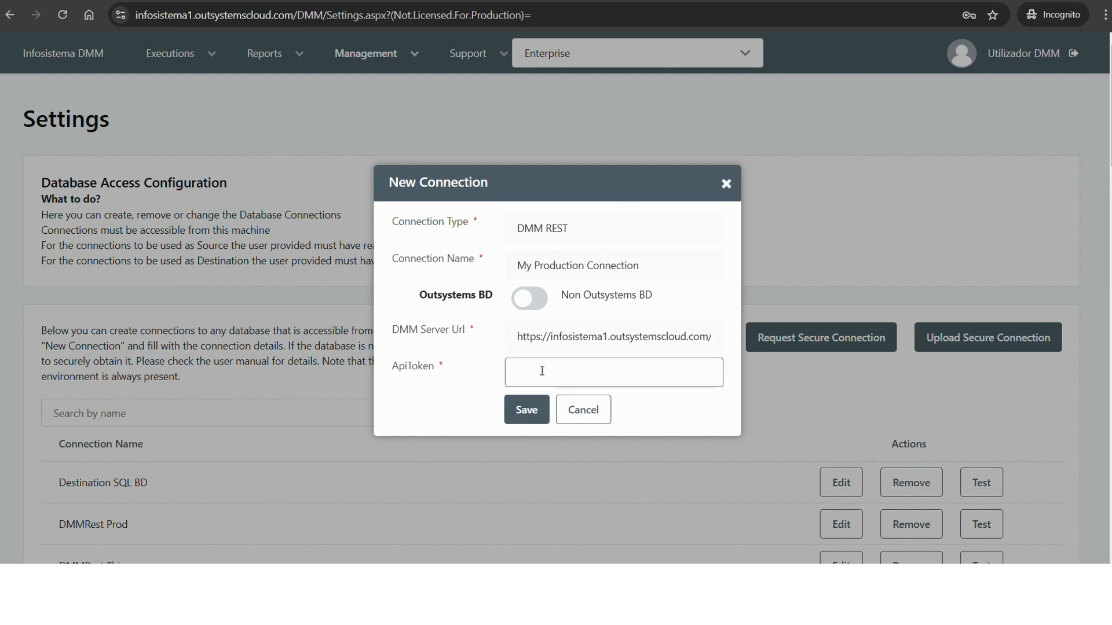
key(ctrl+Tab)
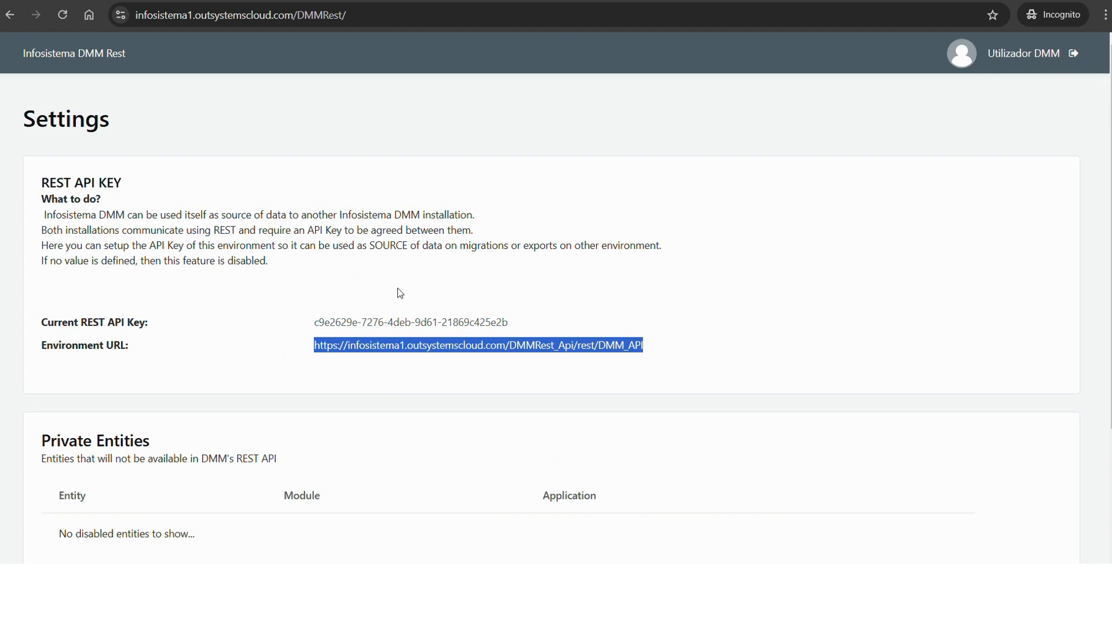
drag(512, 322, 304, 320)
key(ctrl+c)
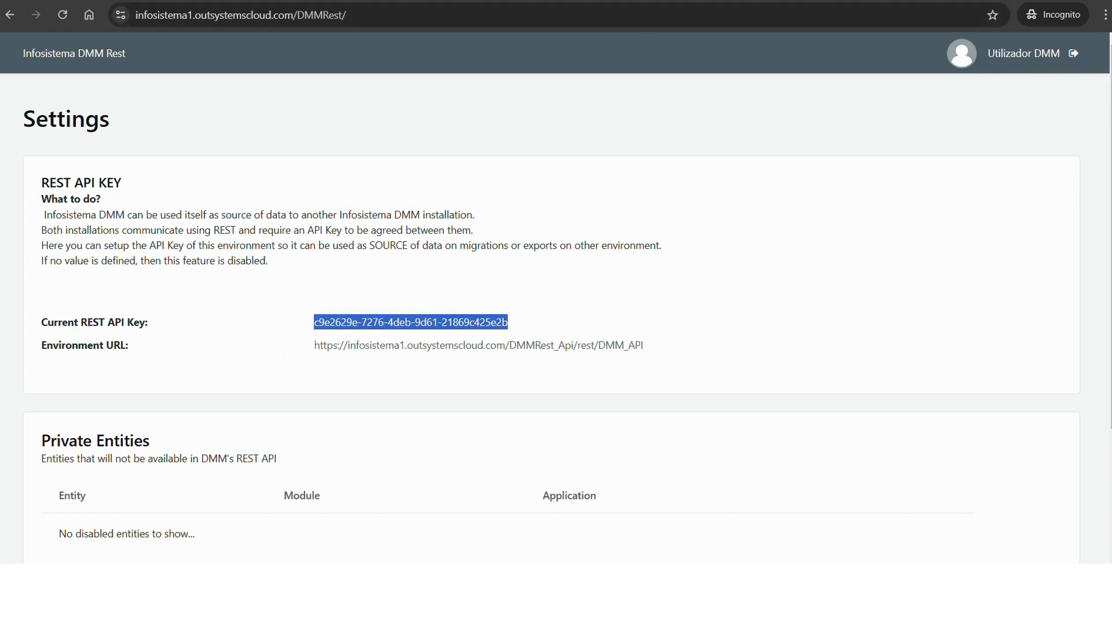
key(ctrl+shift+Tab)
key(ctrl+v)
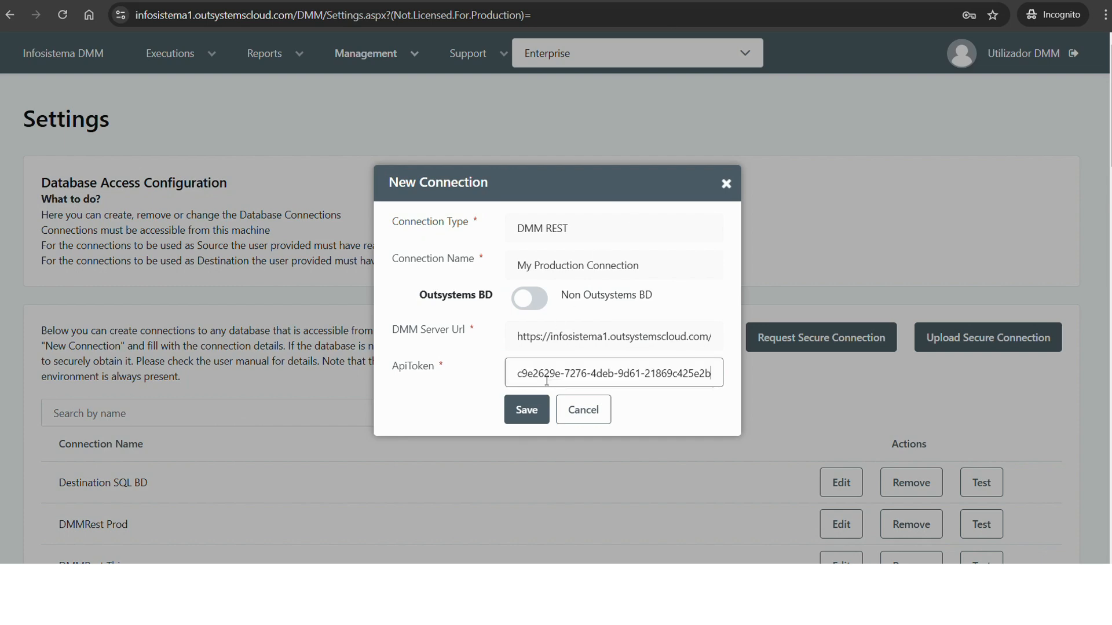
click(526, 409)
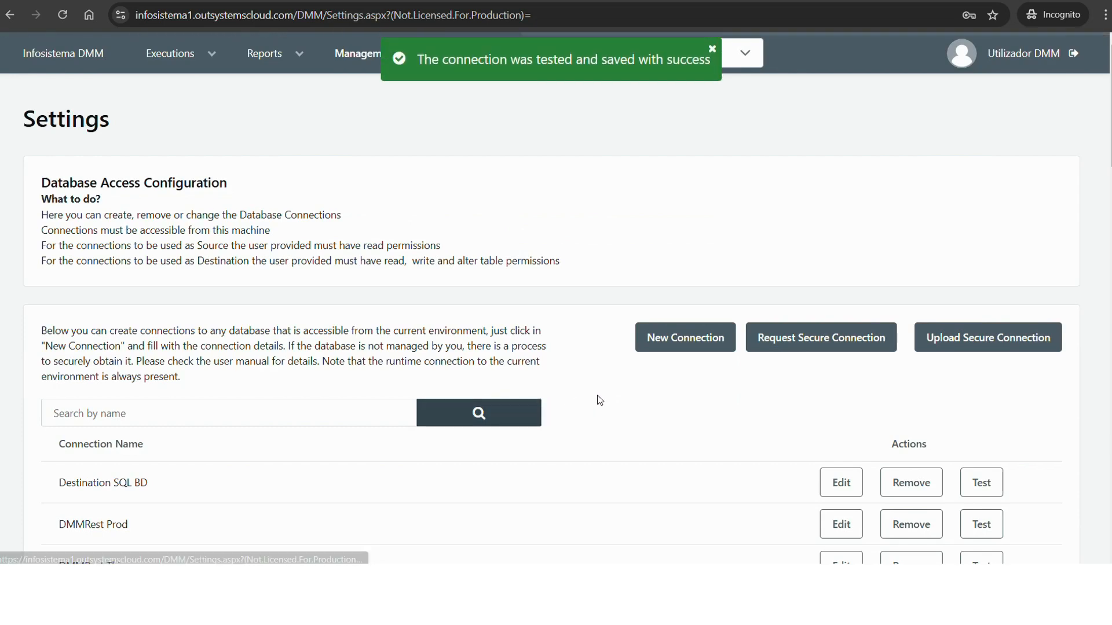
Open the online activation form for the DMM subscription.
click(413, 54)
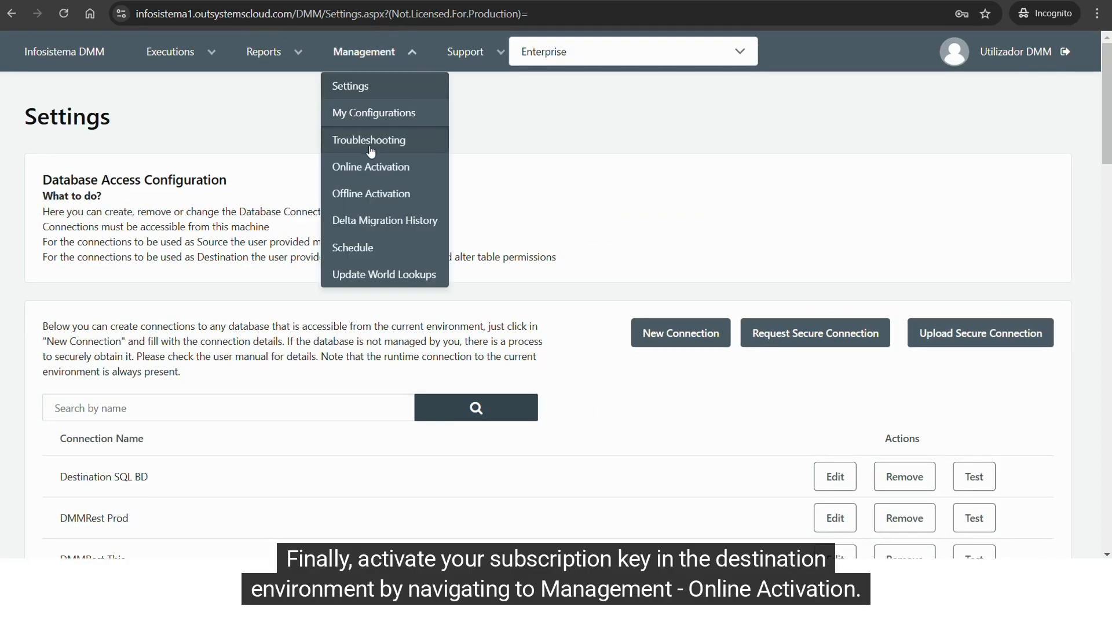
click(371, 168)
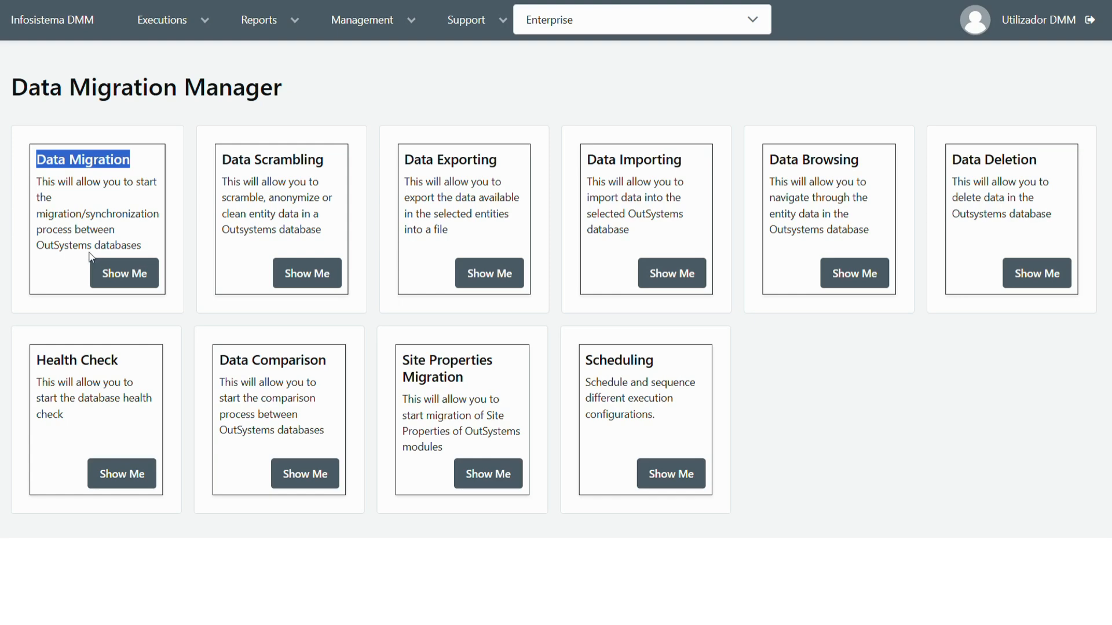
Start a module-level data migration with My Production Connection as the source and Runtime Connection as the destination.
drag(75, 230, 142, 245)
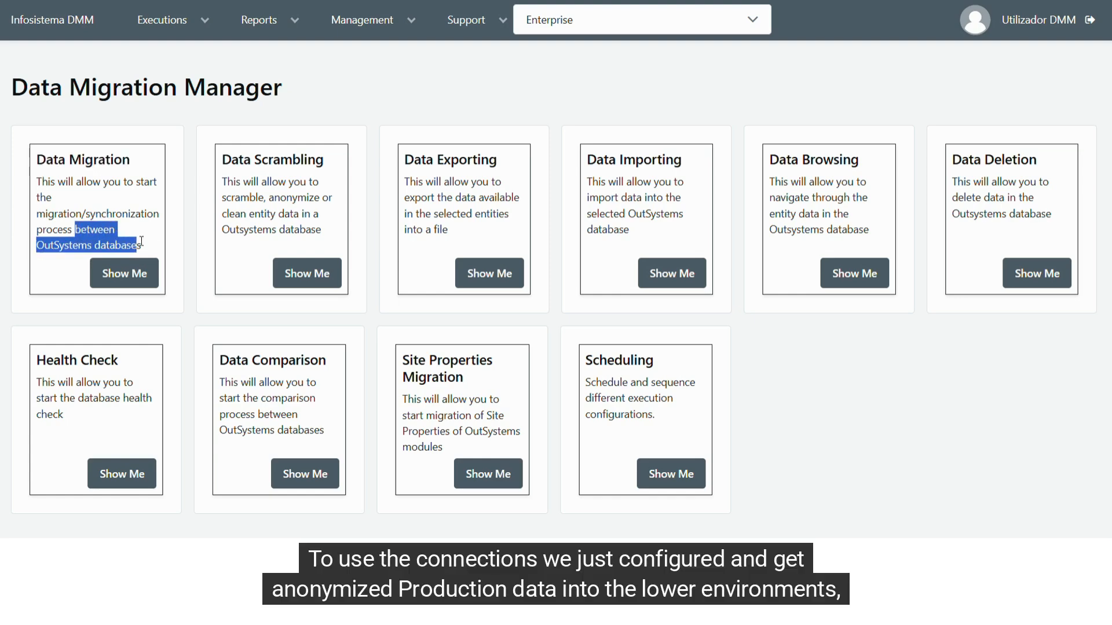
click(140, 276)
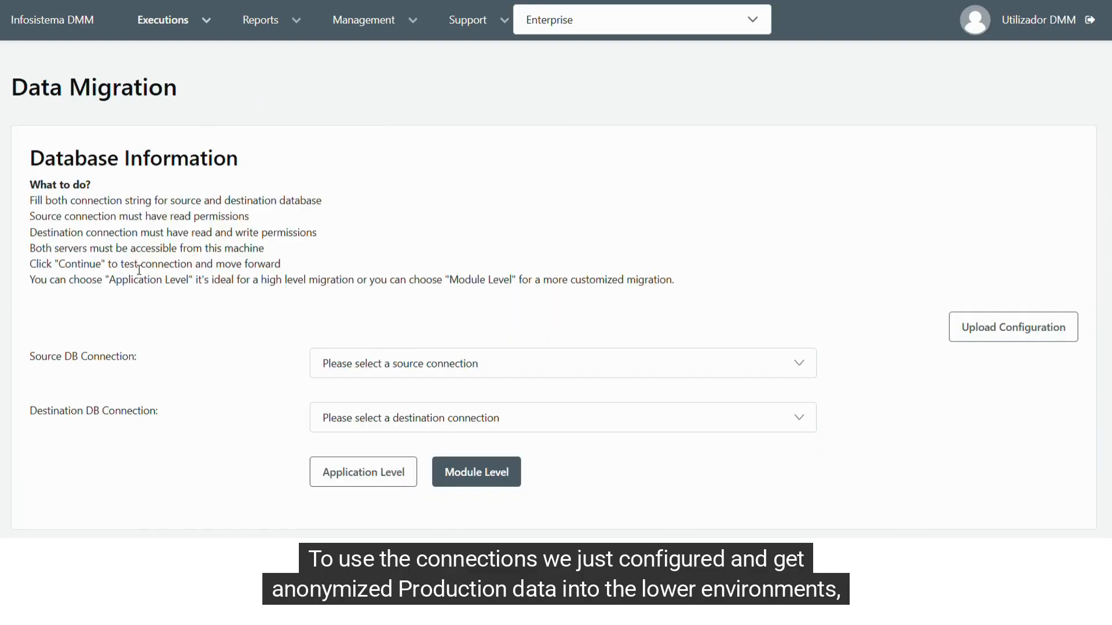
click(374, 361)
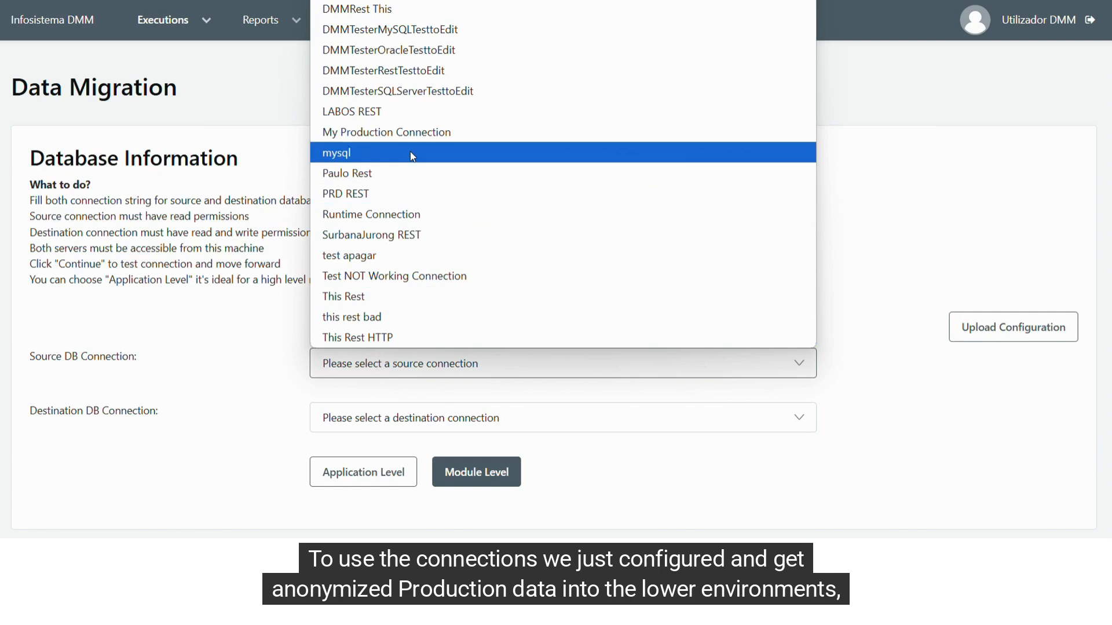
click(422, 135)
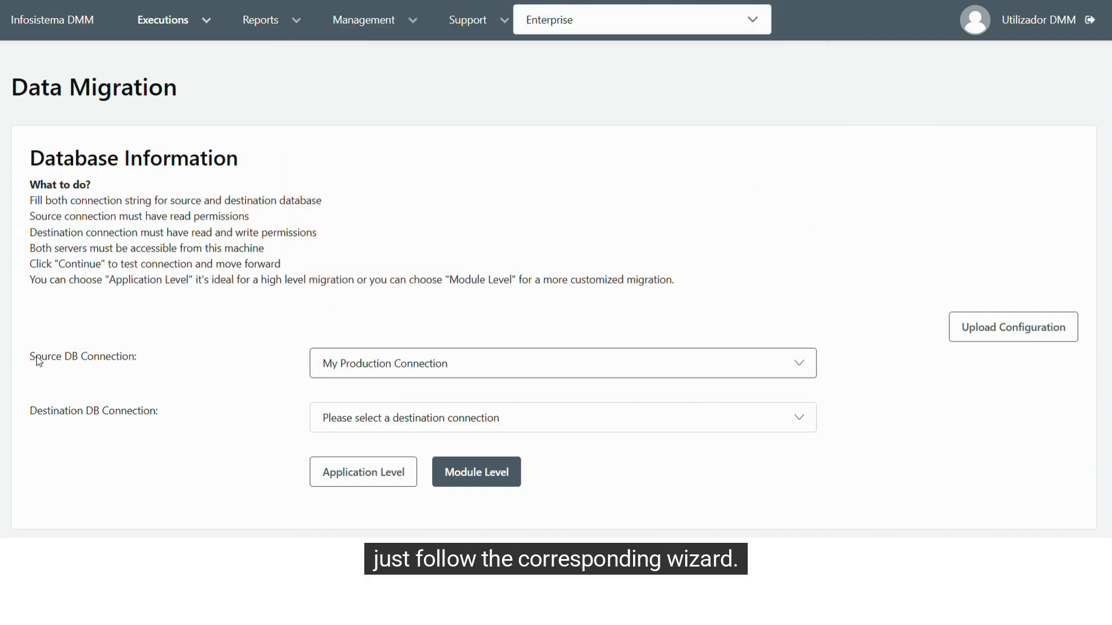
drag(31, 357, 139, 357)
click(380, 427)
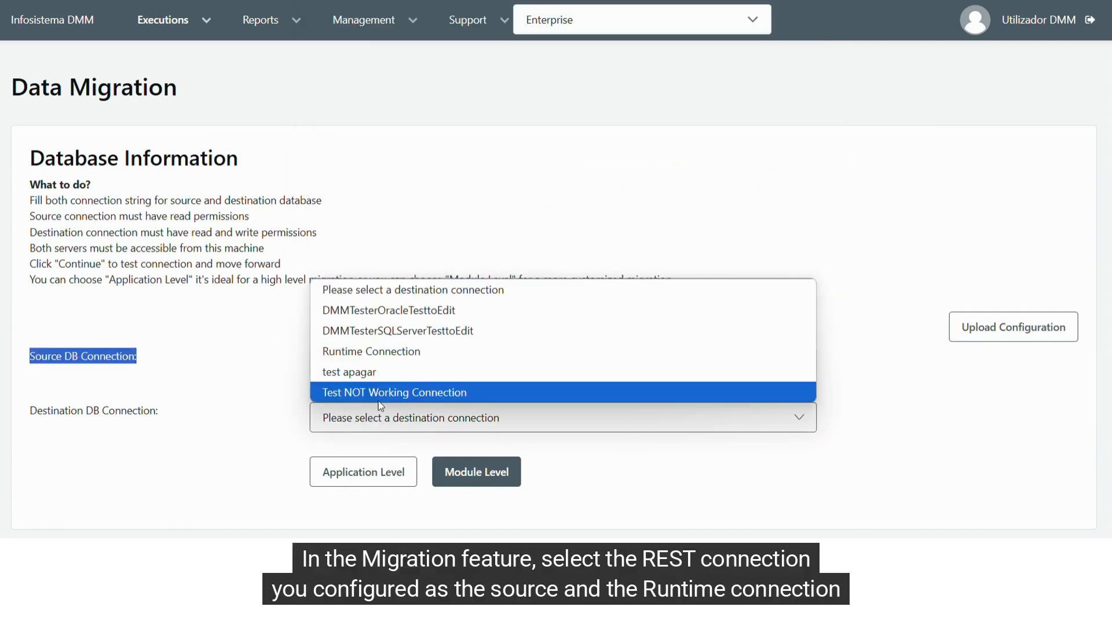
click(376, 349)
drag(33, 412, 115, 414)
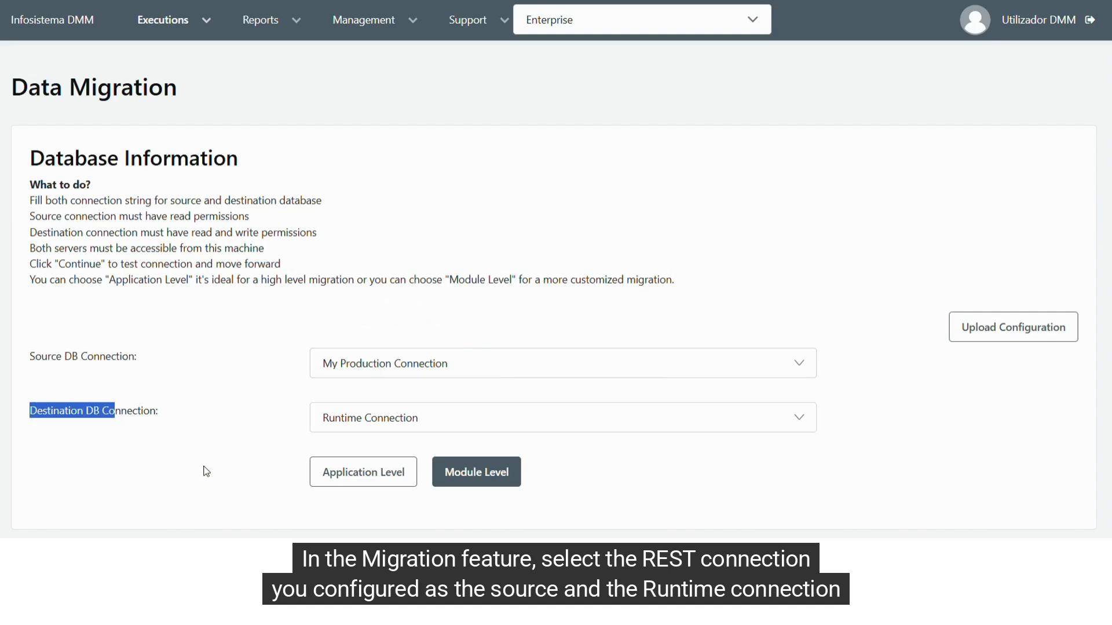
click(464, 481)
Filter applications by "DMMT", add the shown page of entities from DMMTester's DMMTester module, and continue to the final configuration.
click(96, 359)
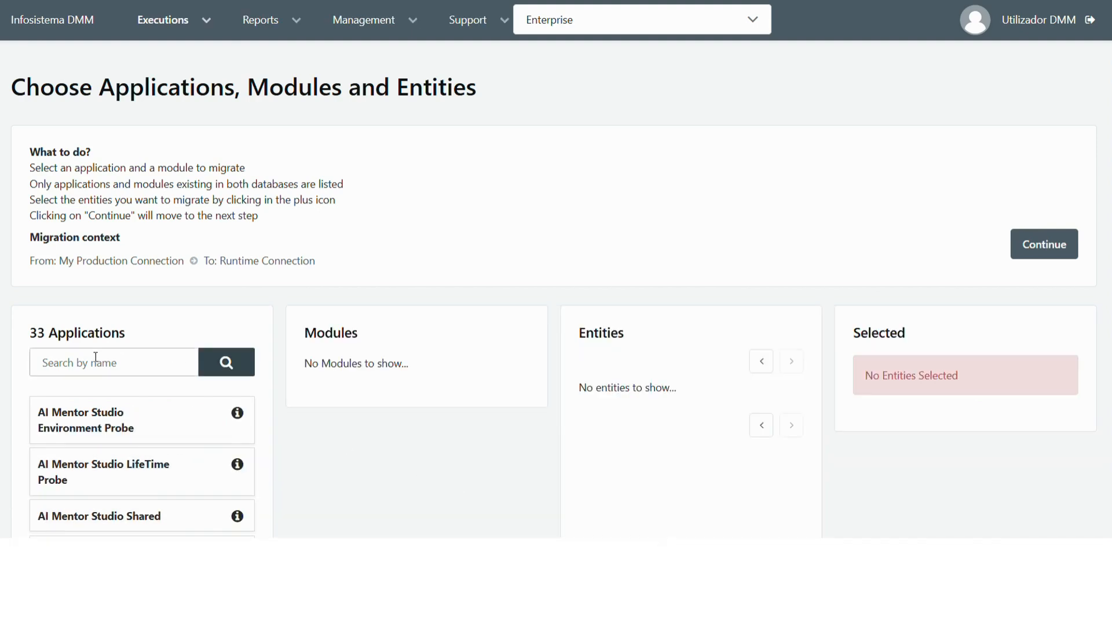
text(DMMT)
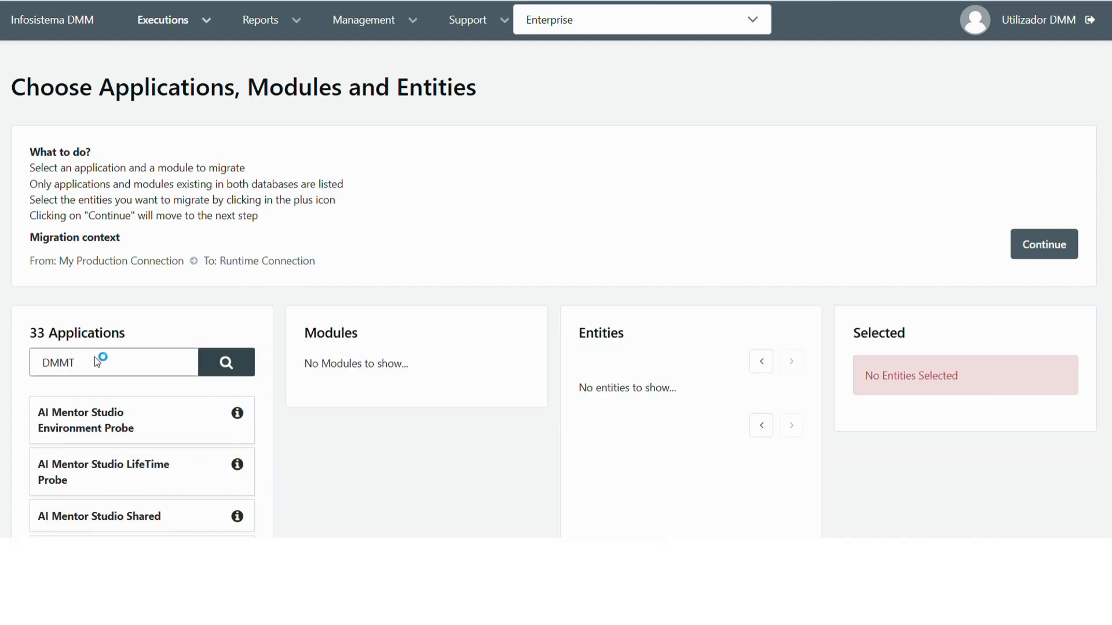
click(218, 414)
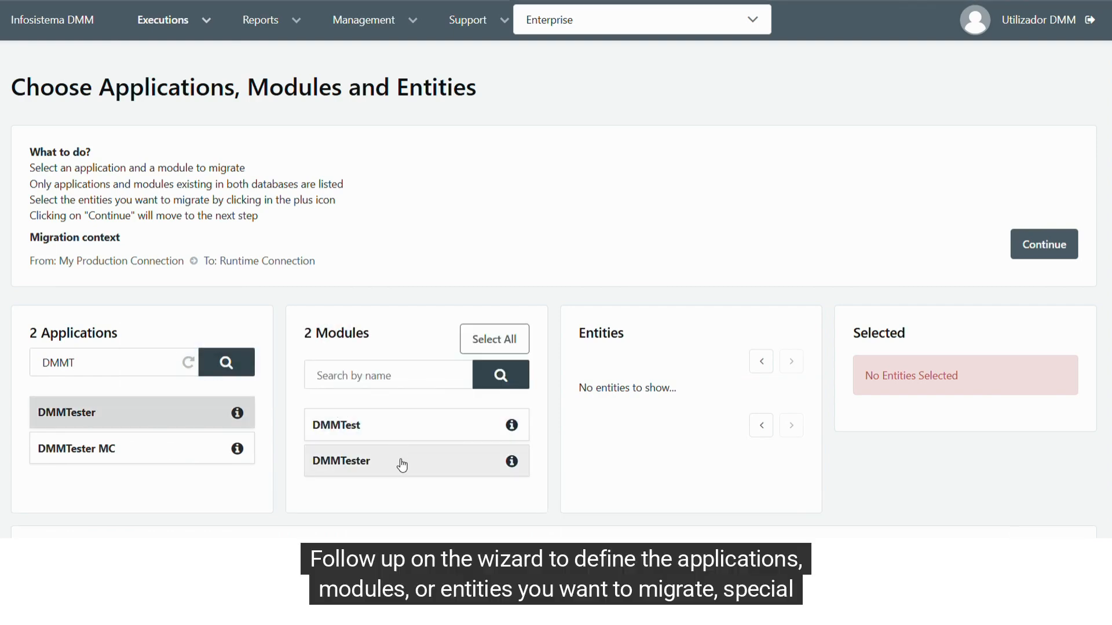
click(400, 460)
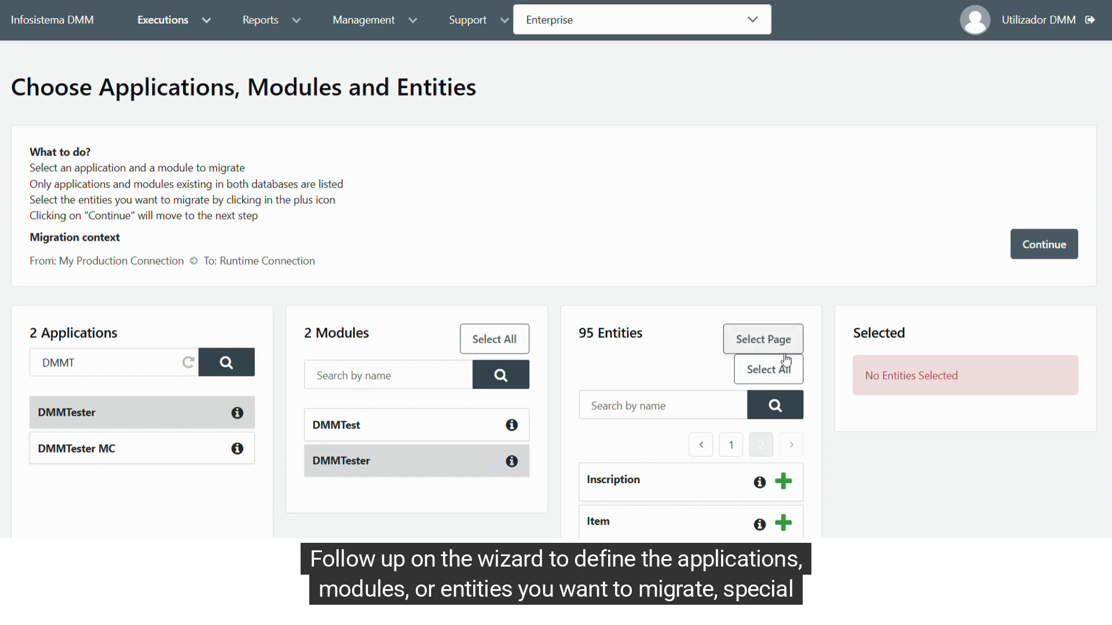
click(782, 345)
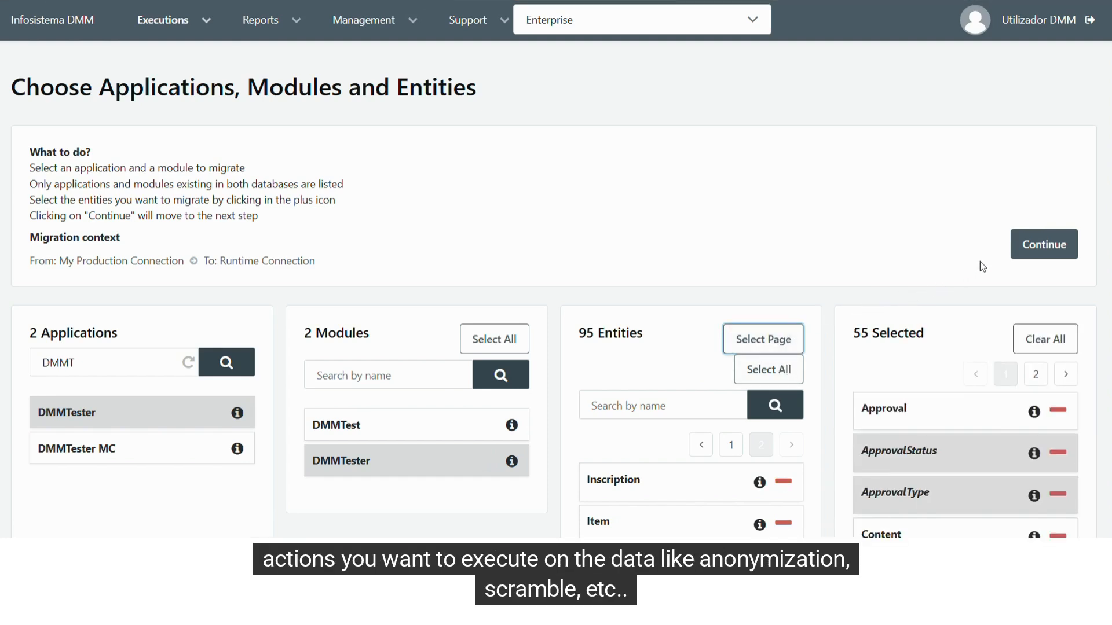
click(1030, 248)
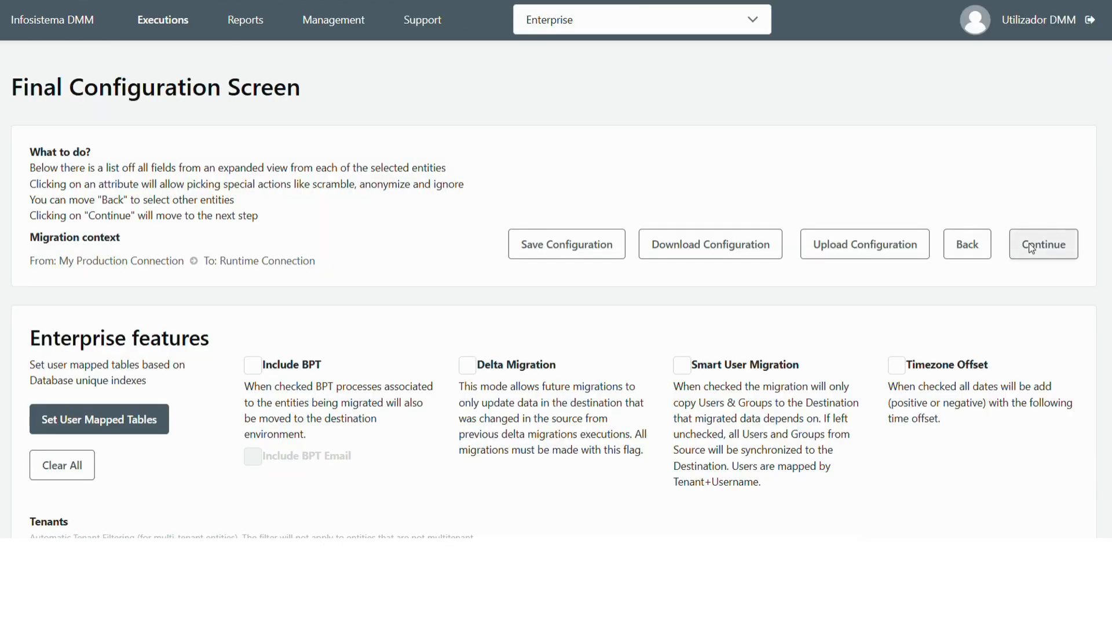
Preview the Scramble action for the PersonData entity's EmailAddress attribute, then select Anonymize as its special action.
scroll(712, 340, down, 20)
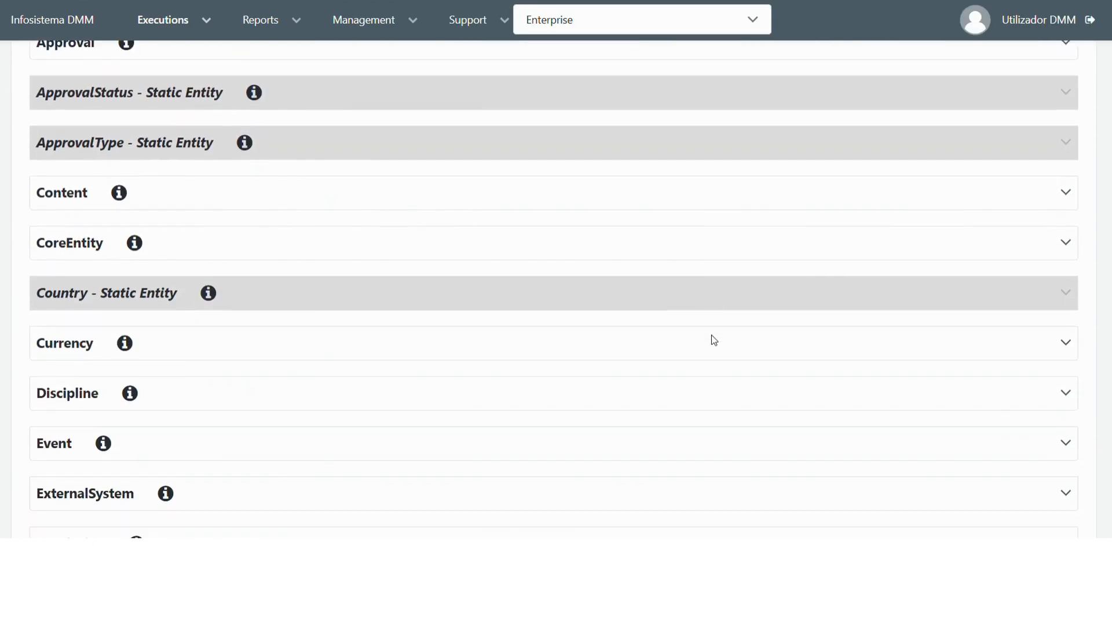
scroll(714, 340, down, 12)
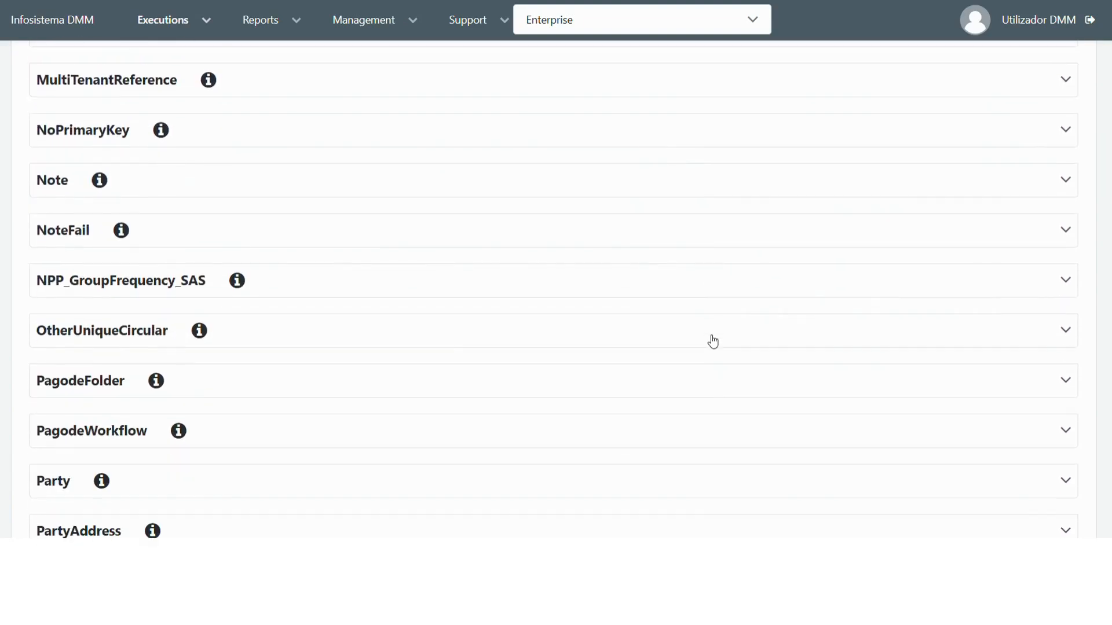
scroll(712, 340, down, 3)
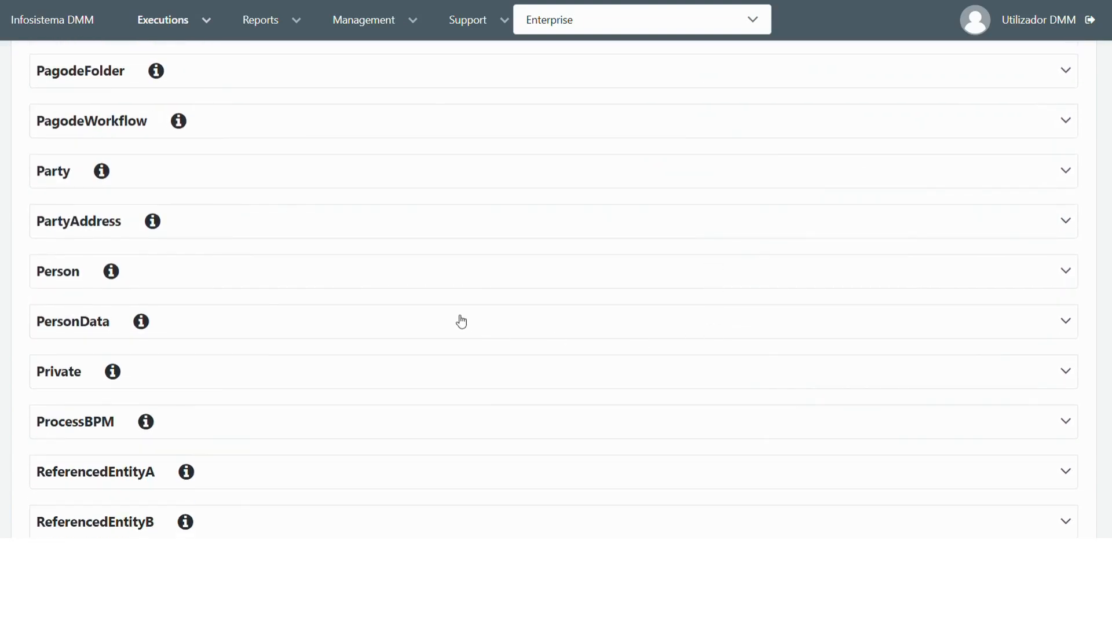
click(435, 318)
scroll(436, 318, down, 7)
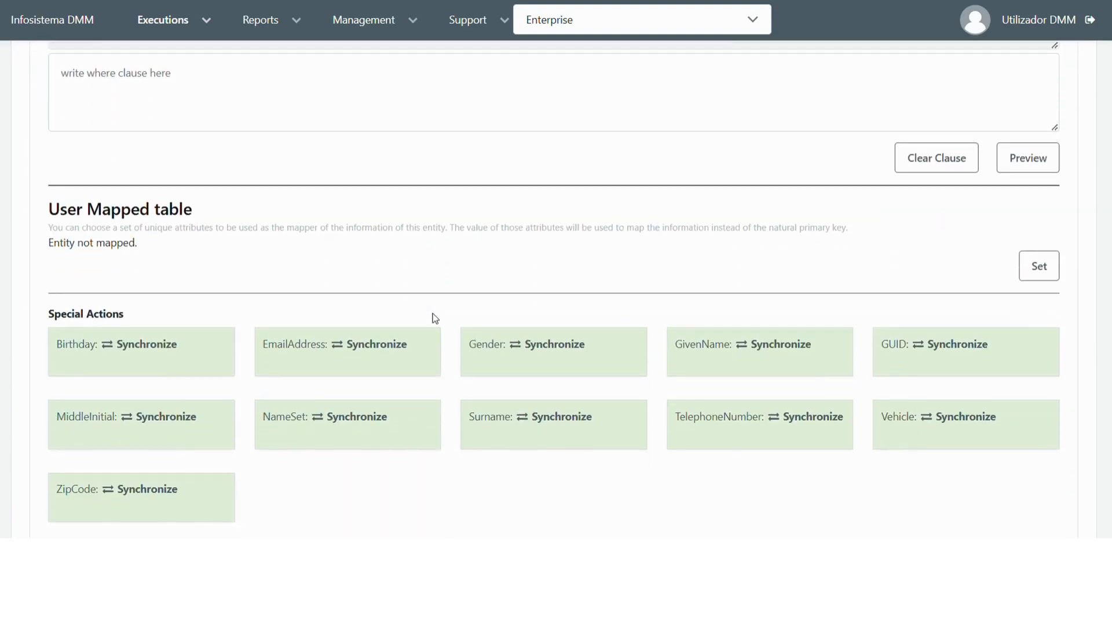
click(298, 344)
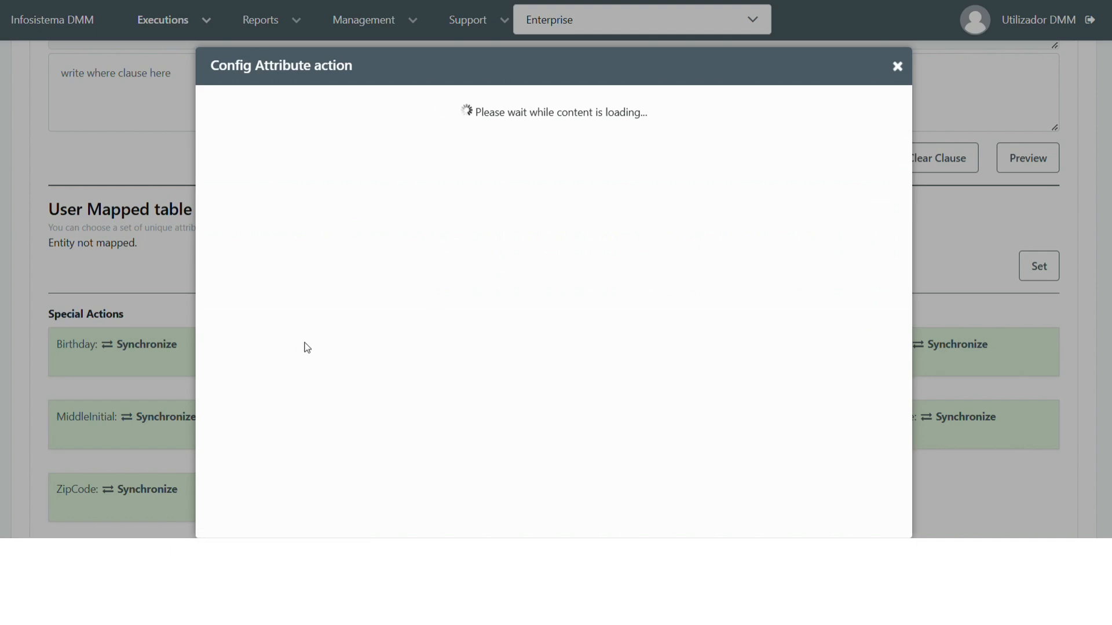
scroll(496, 148, up, 1)
click(431, 151)
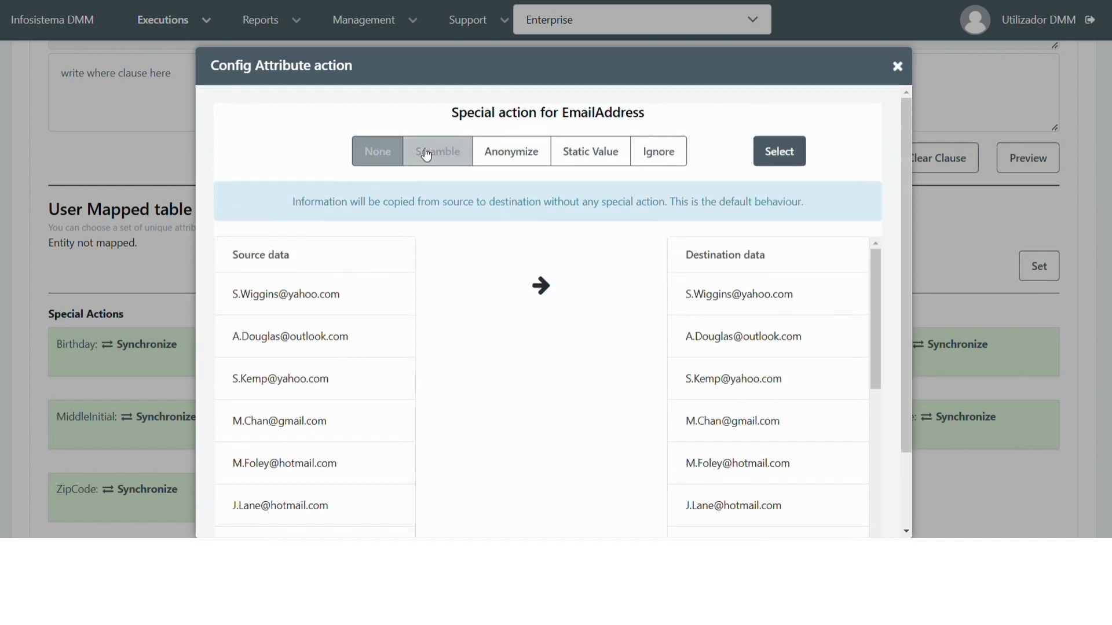
click(510, 152)
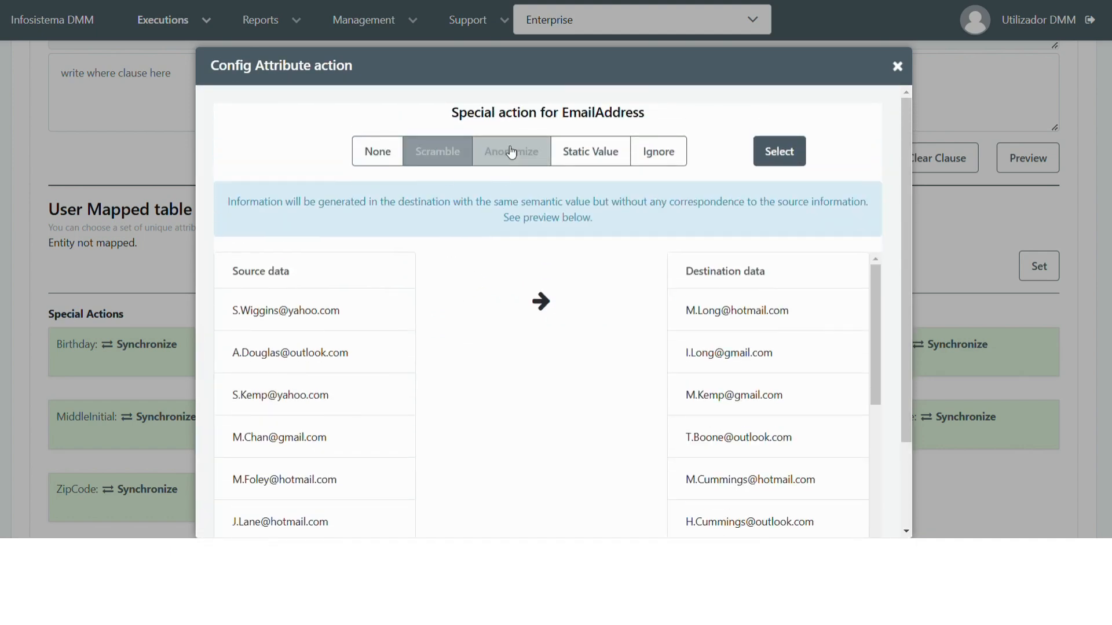
click(794, 154)
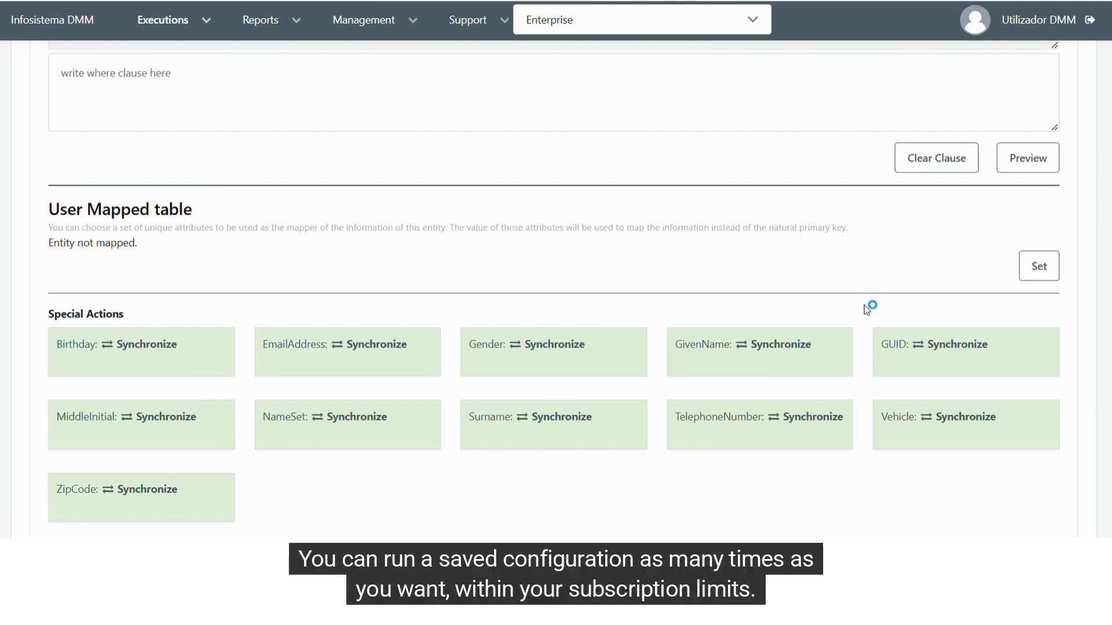
Continue to the execution stage, start the migration and confirm the non-reversible changes to the destination database.
scroll(864, 304, up, 1)
scroll(864, 304, up, 20)
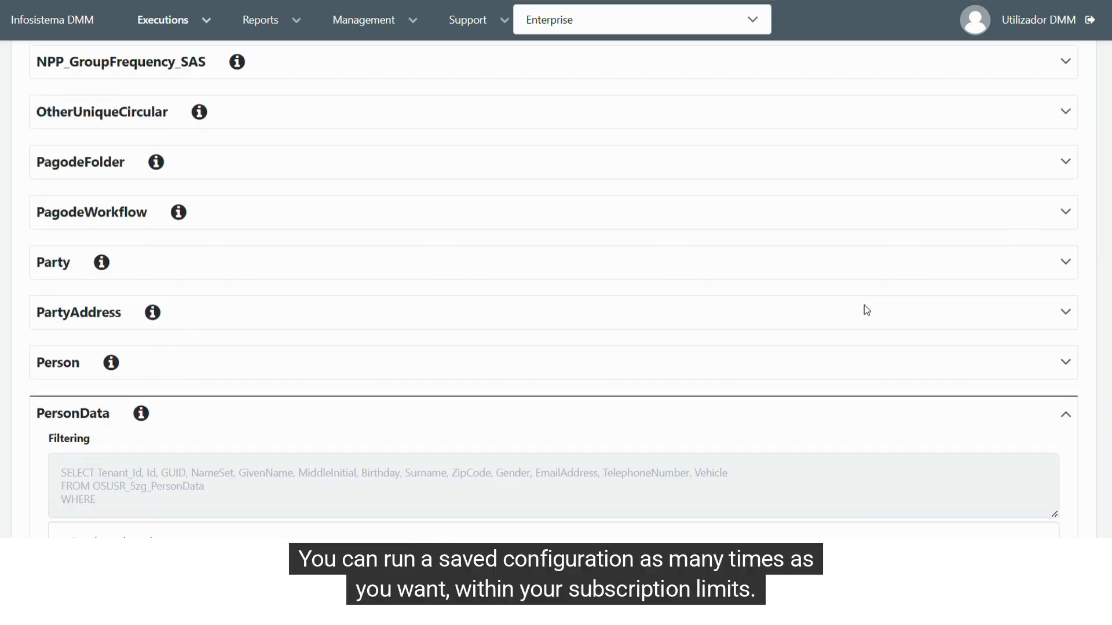
scroll(862, 316, up, 15)
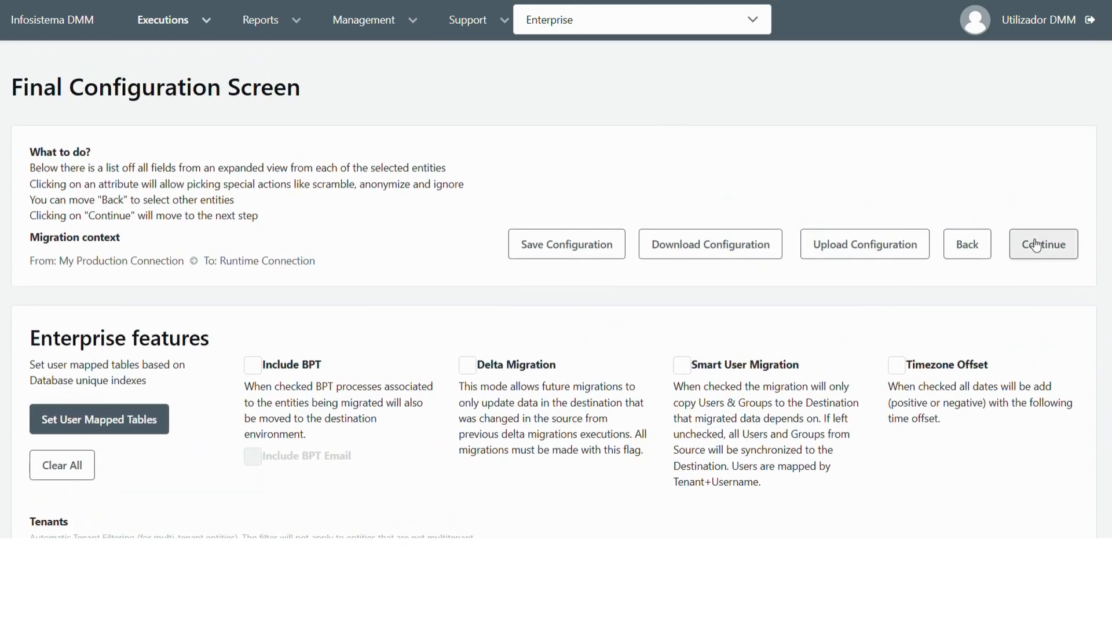
click(1036, 244)
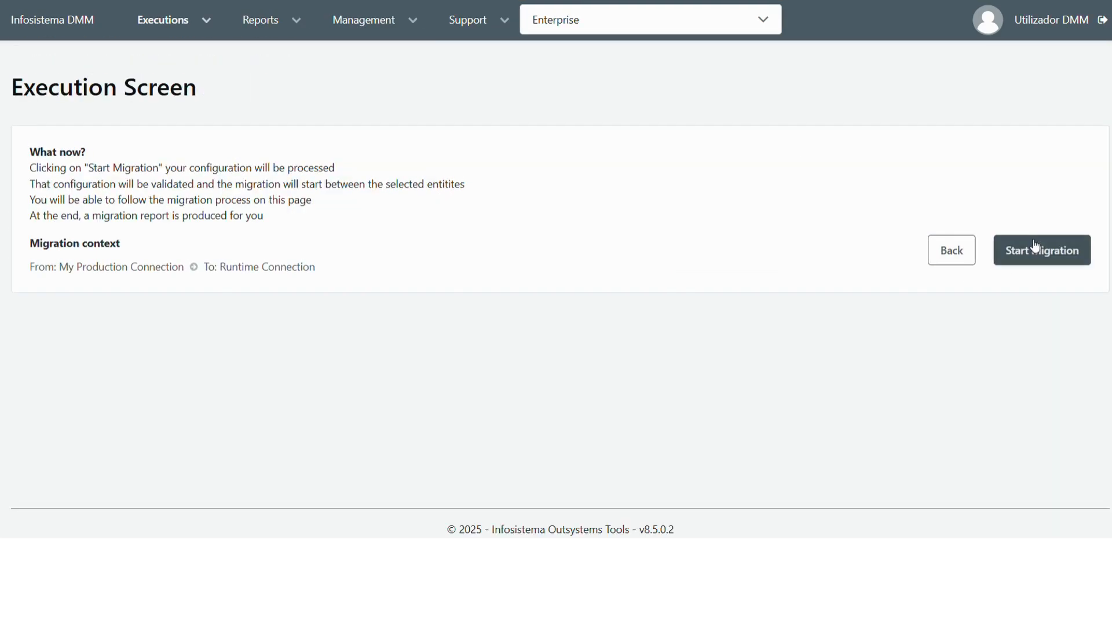
click(1034, 253)
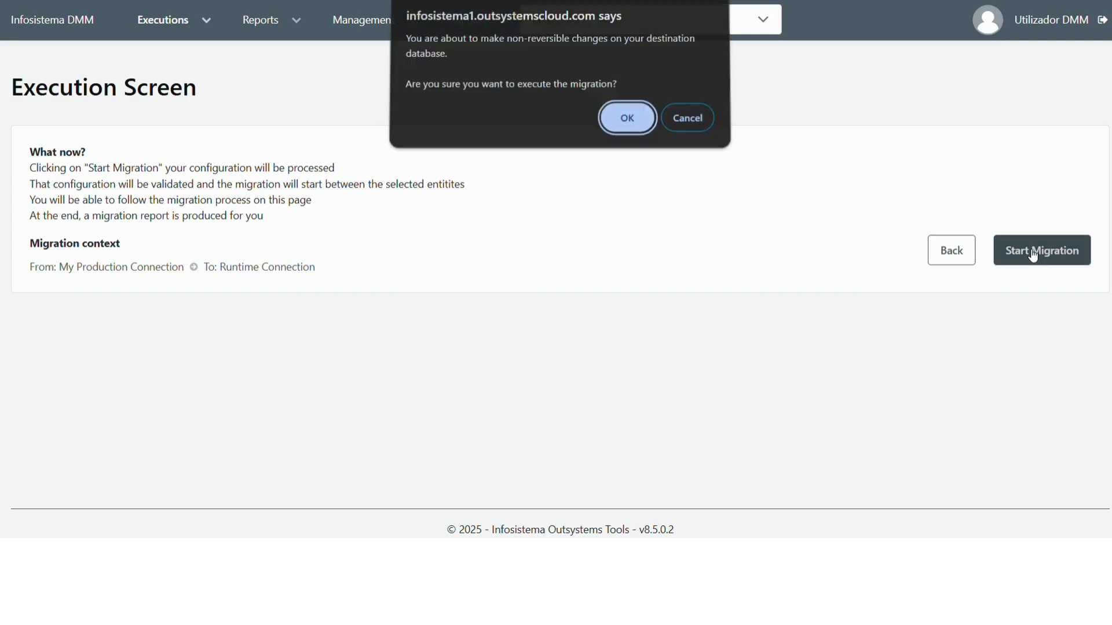
click(623, 116)
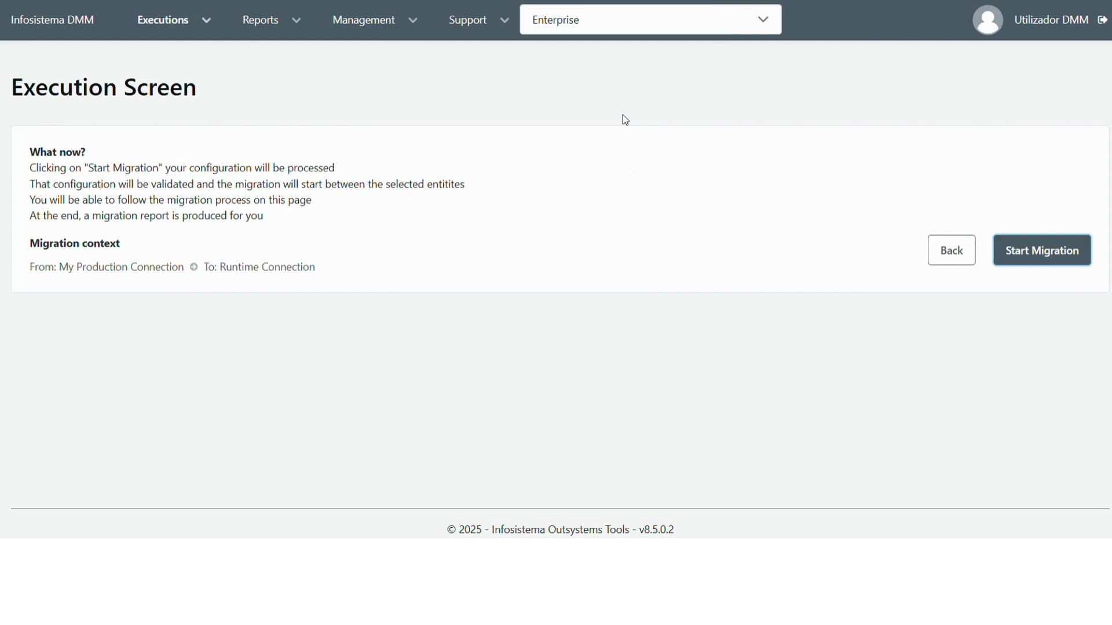